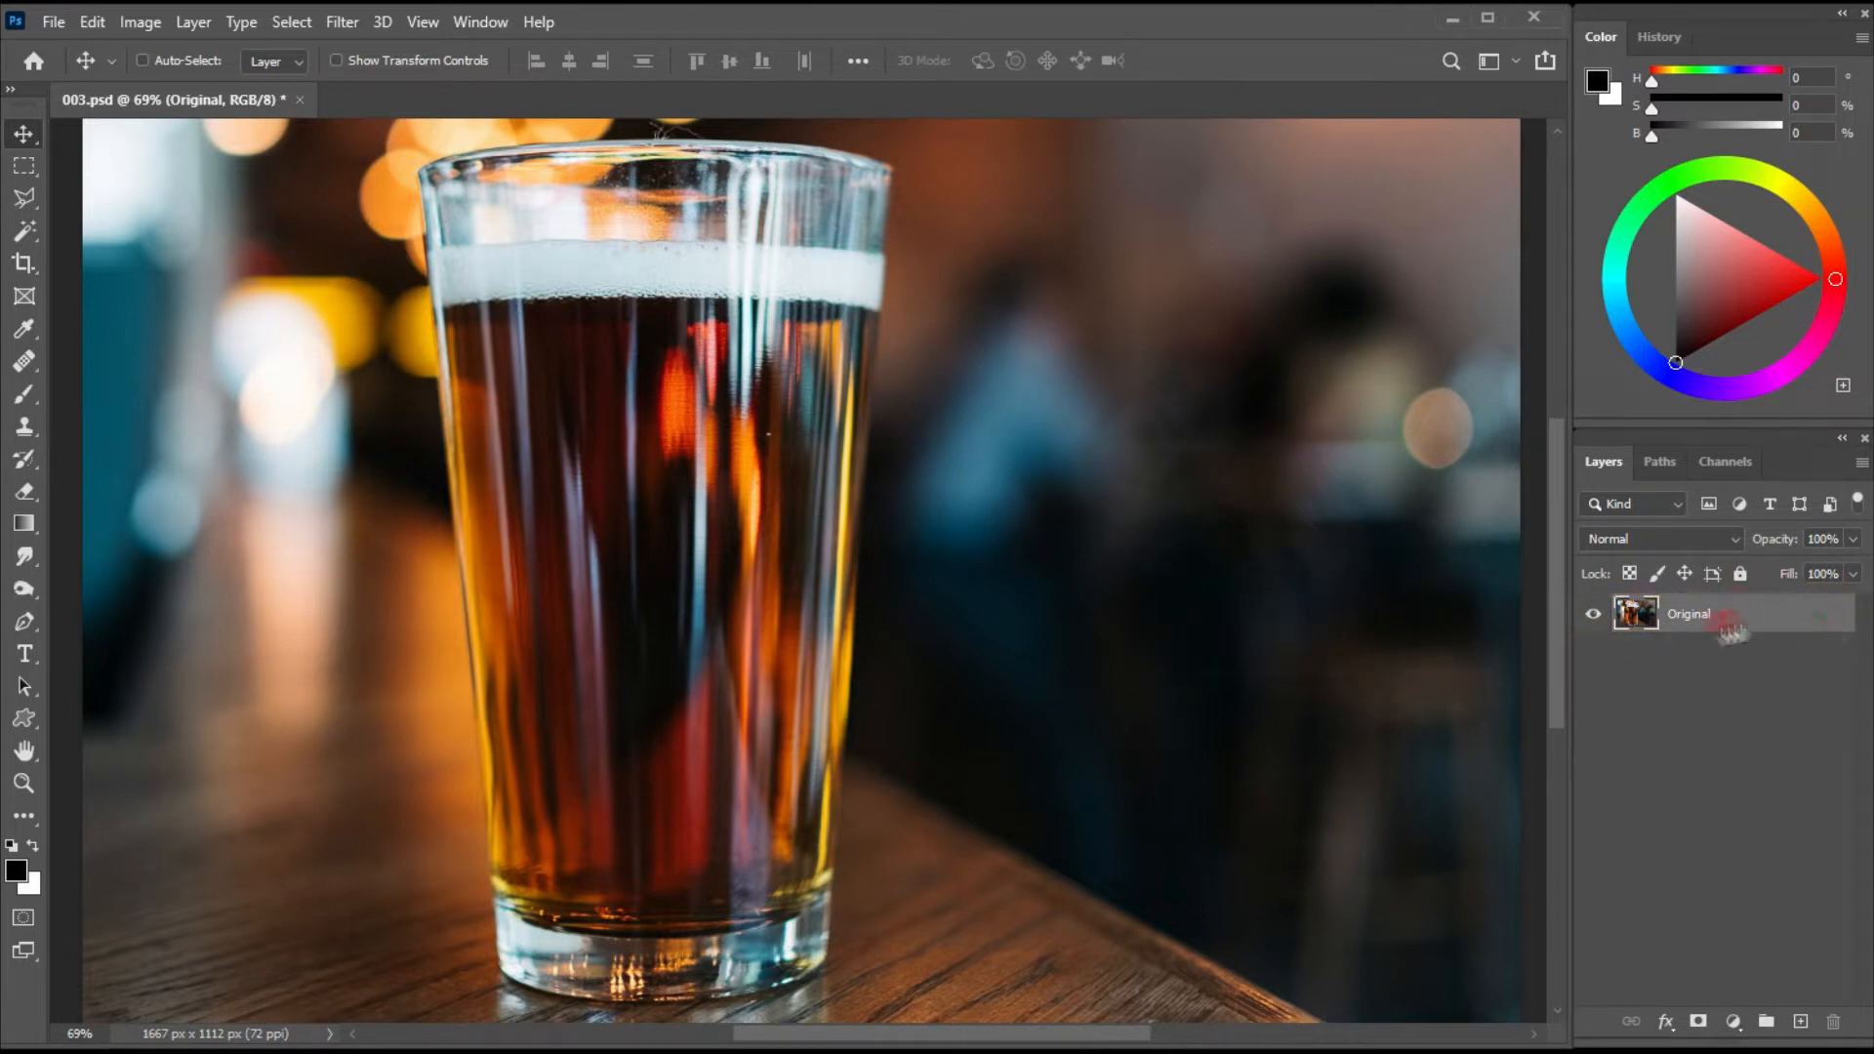
# - Duplicate the Original layer and rename the copy "Work"
pyautogui.hotkey('ctrl', 'j')
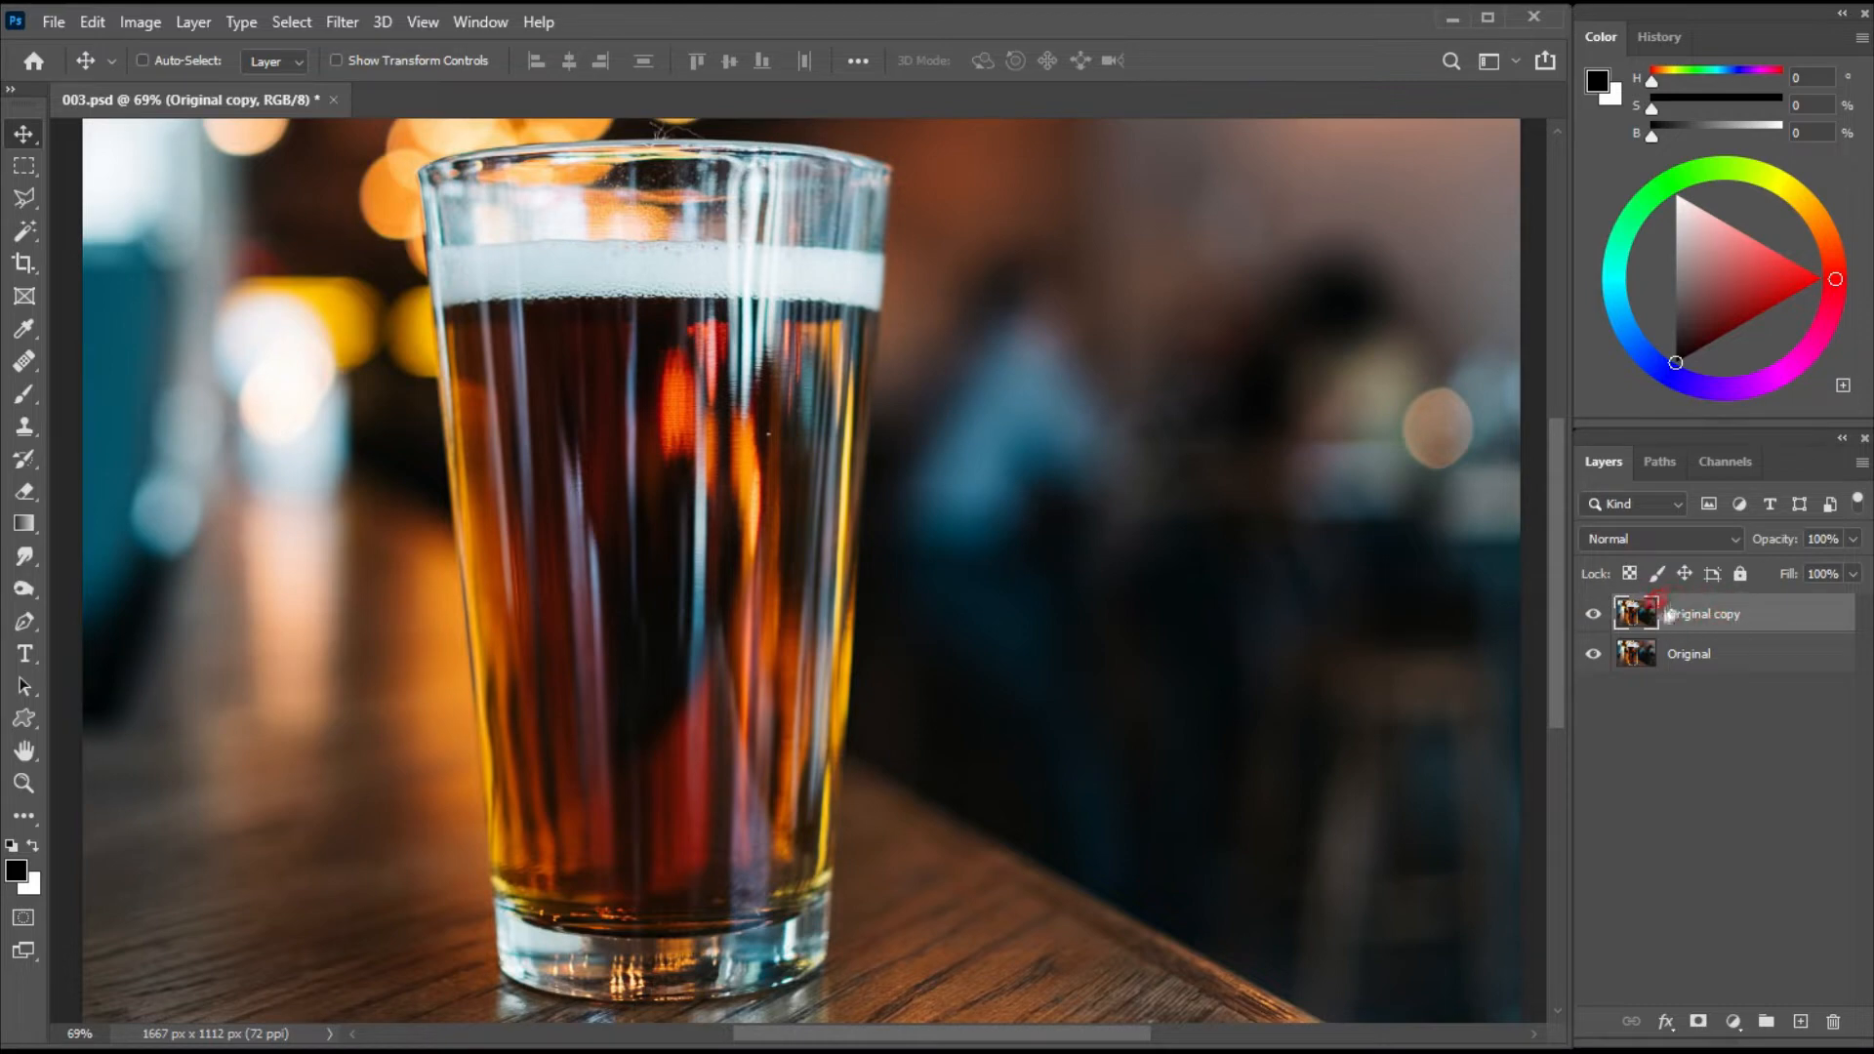
pyautogui.doubleClick(1697, 615)
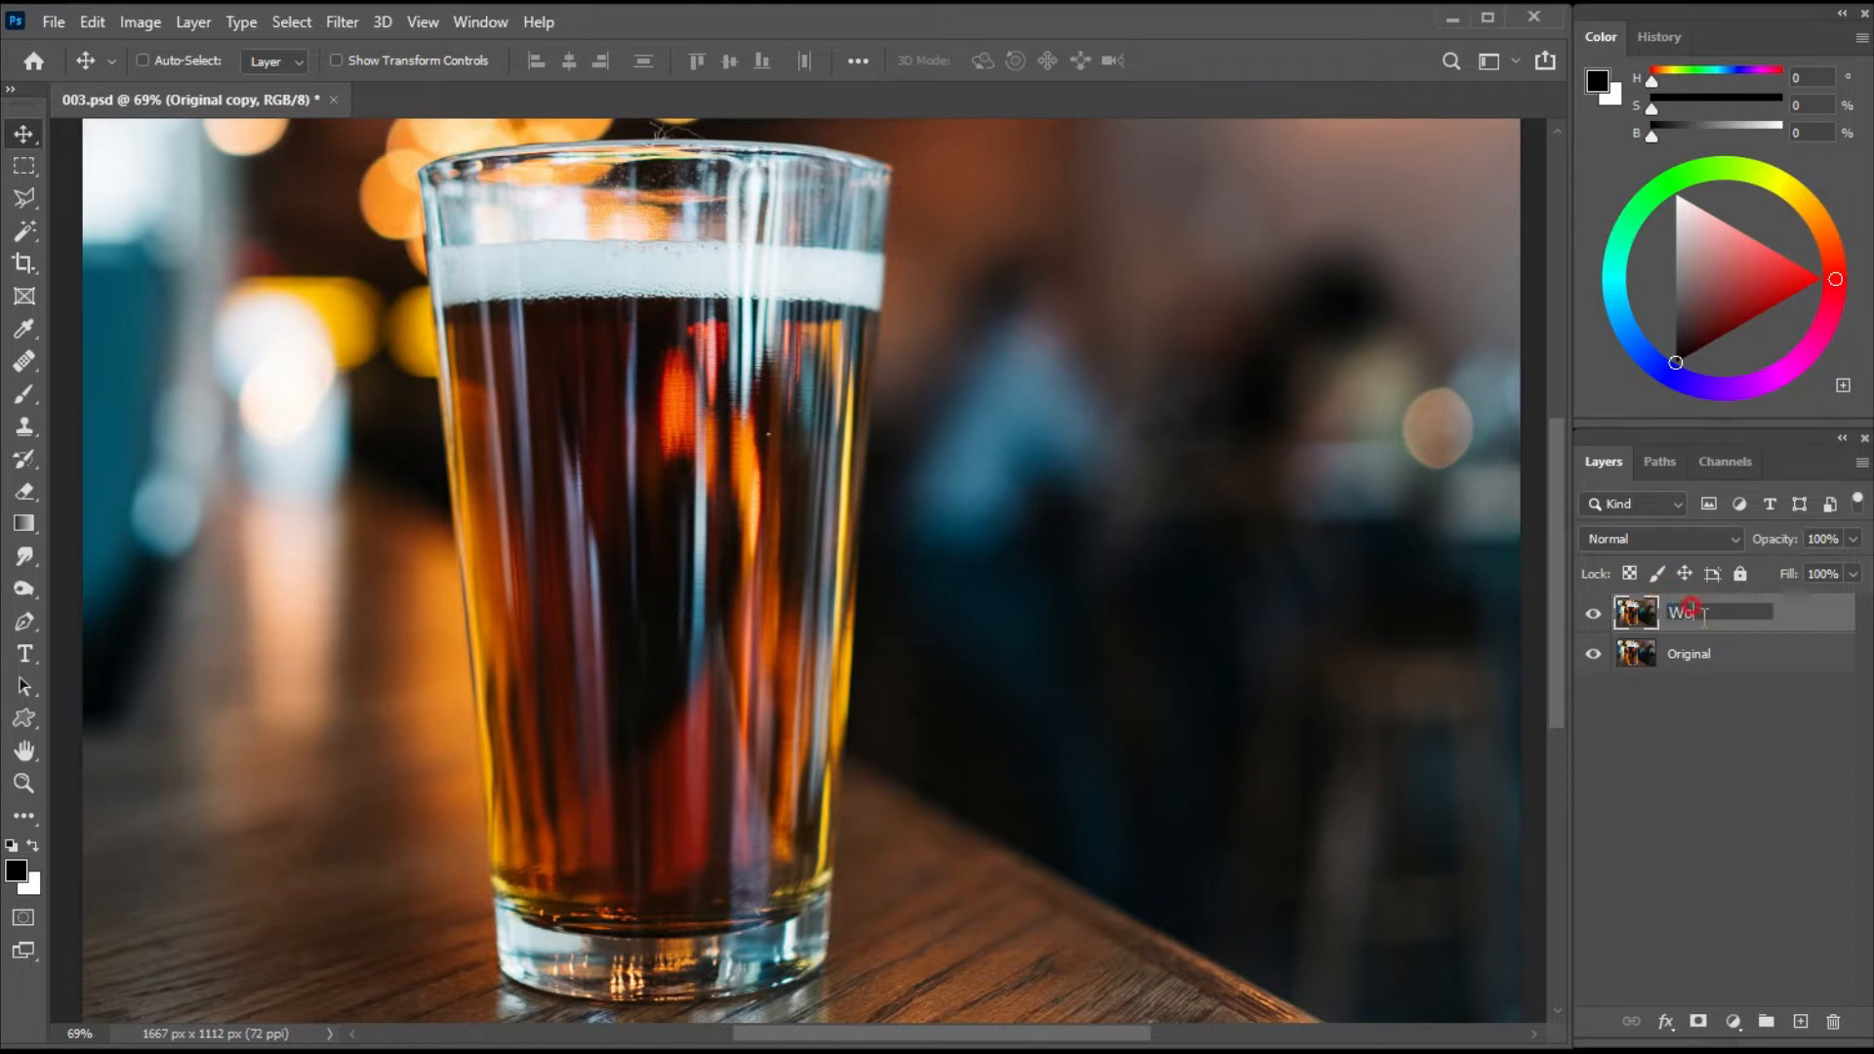
pyautogui.click(1782, 615)
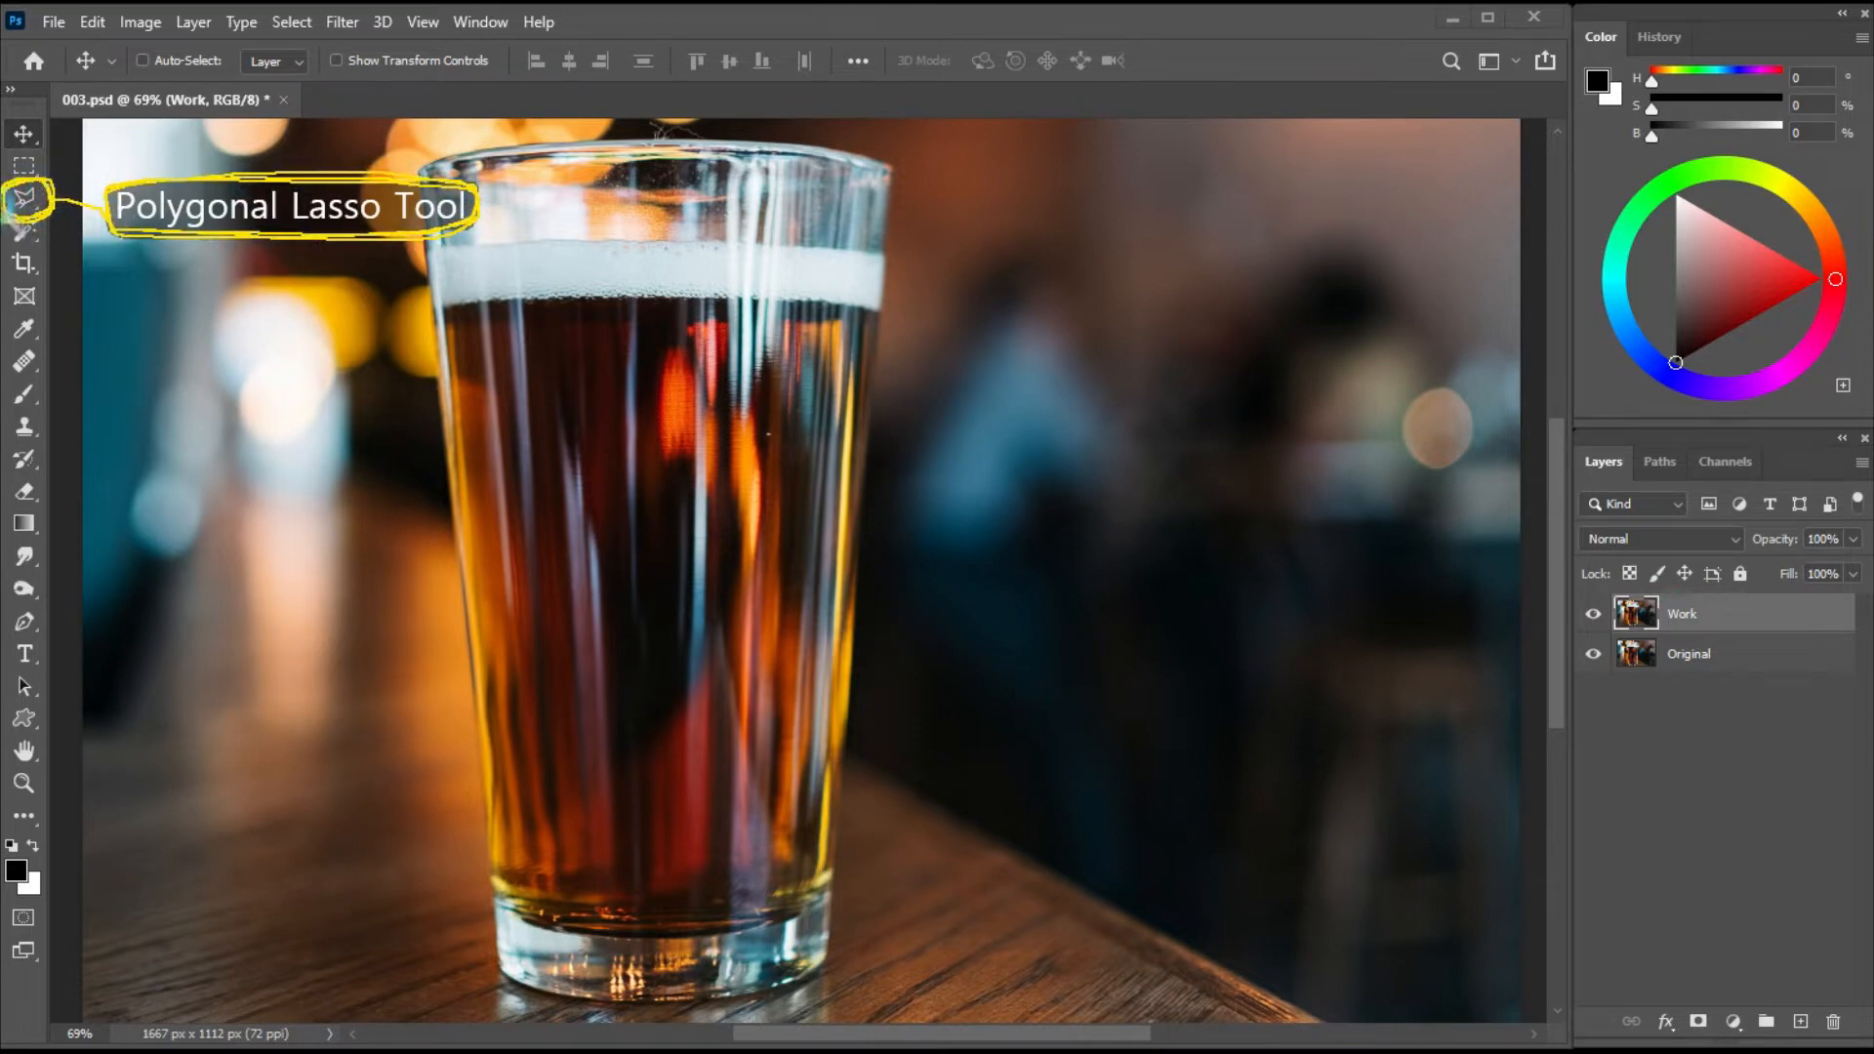
# - Select the beer glass along its outline with the Polygonal Lasso and mask the Work layer to that selection
pyautogui.click(24, 198)
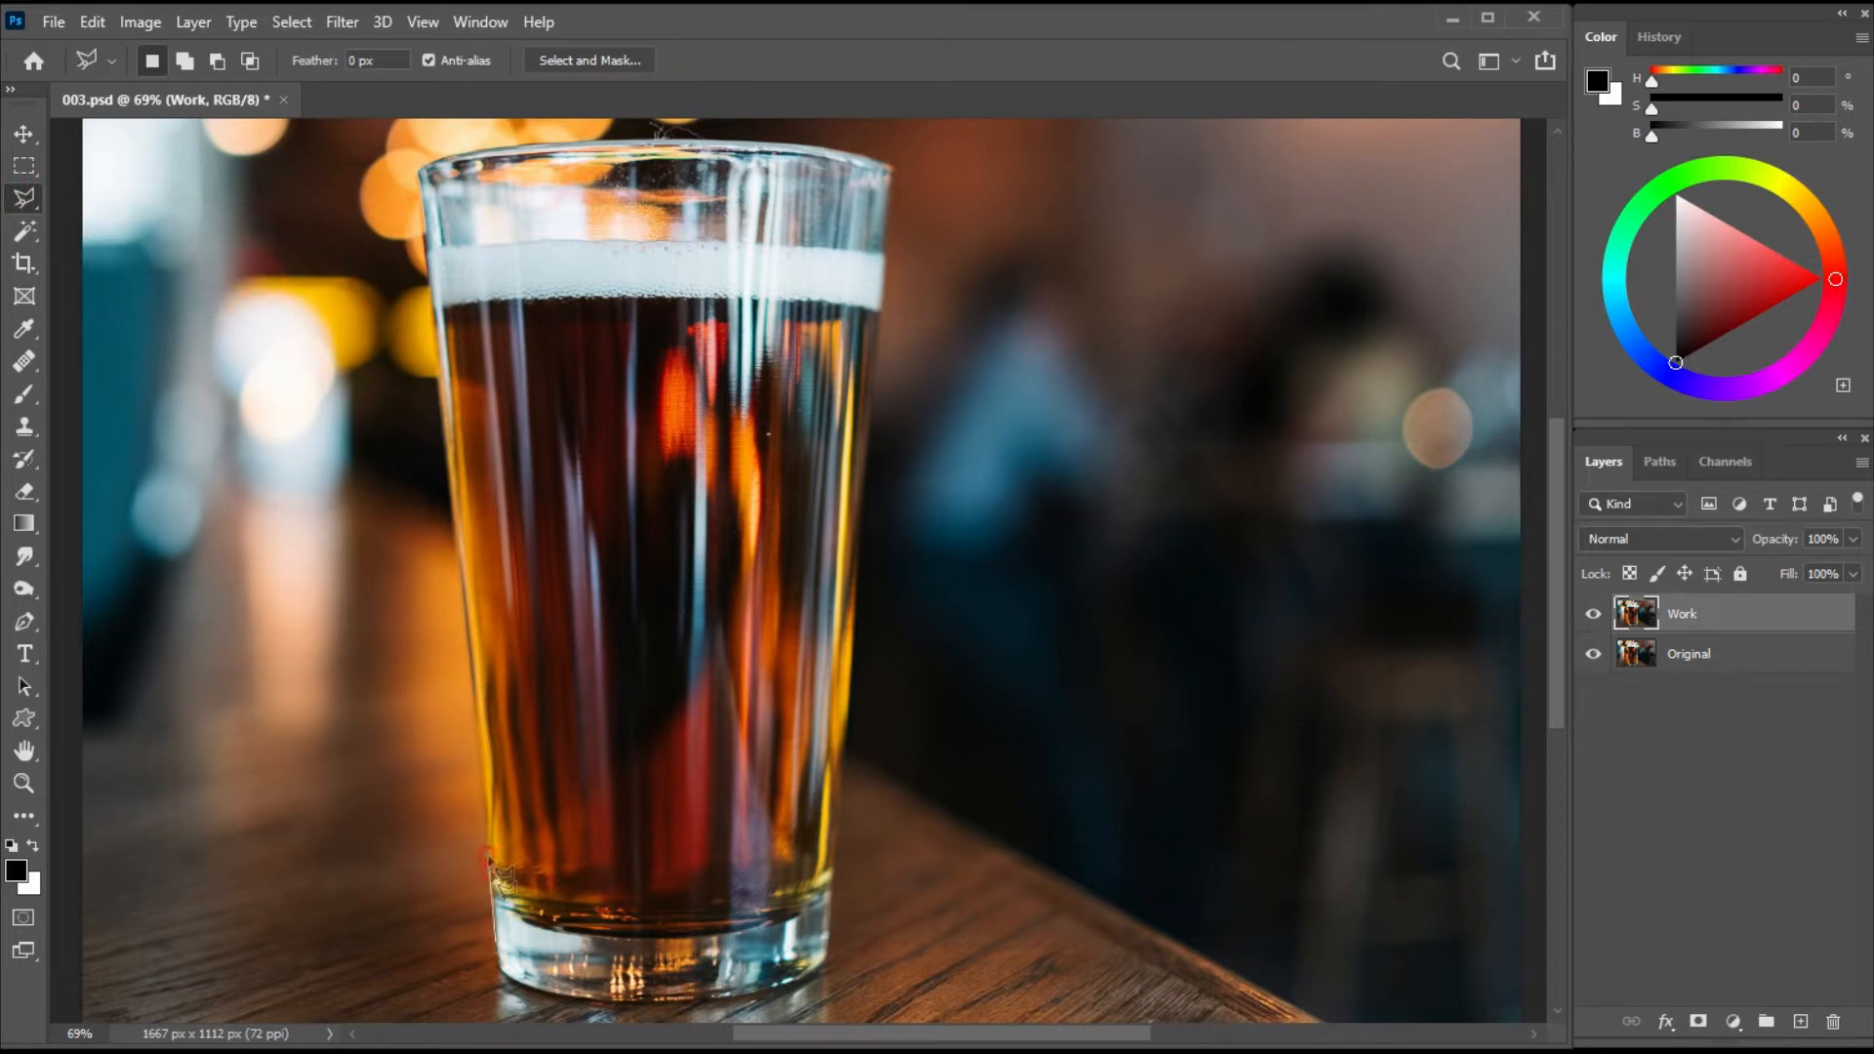
pyautogui.click(423, 181)
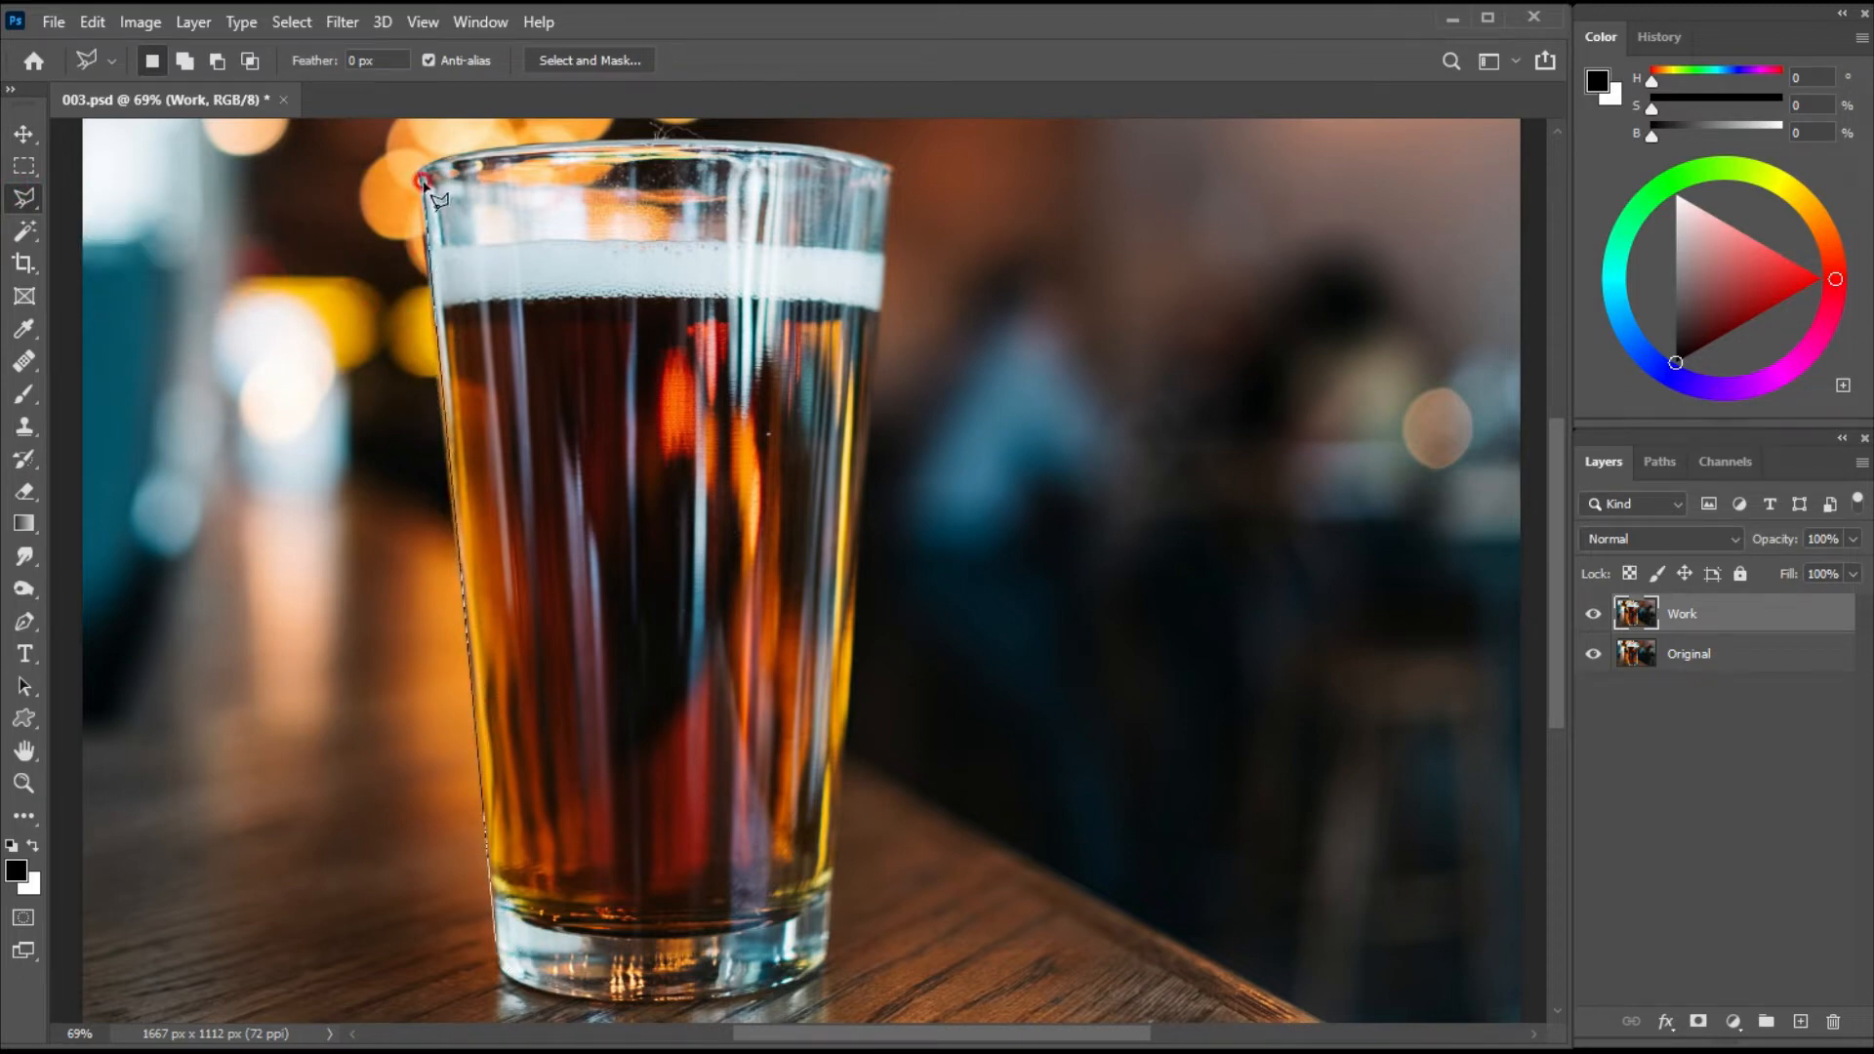
pyautogui.click(739, 152)
pyautogui.click(833, 158)
pyautogui.click(827, 859)
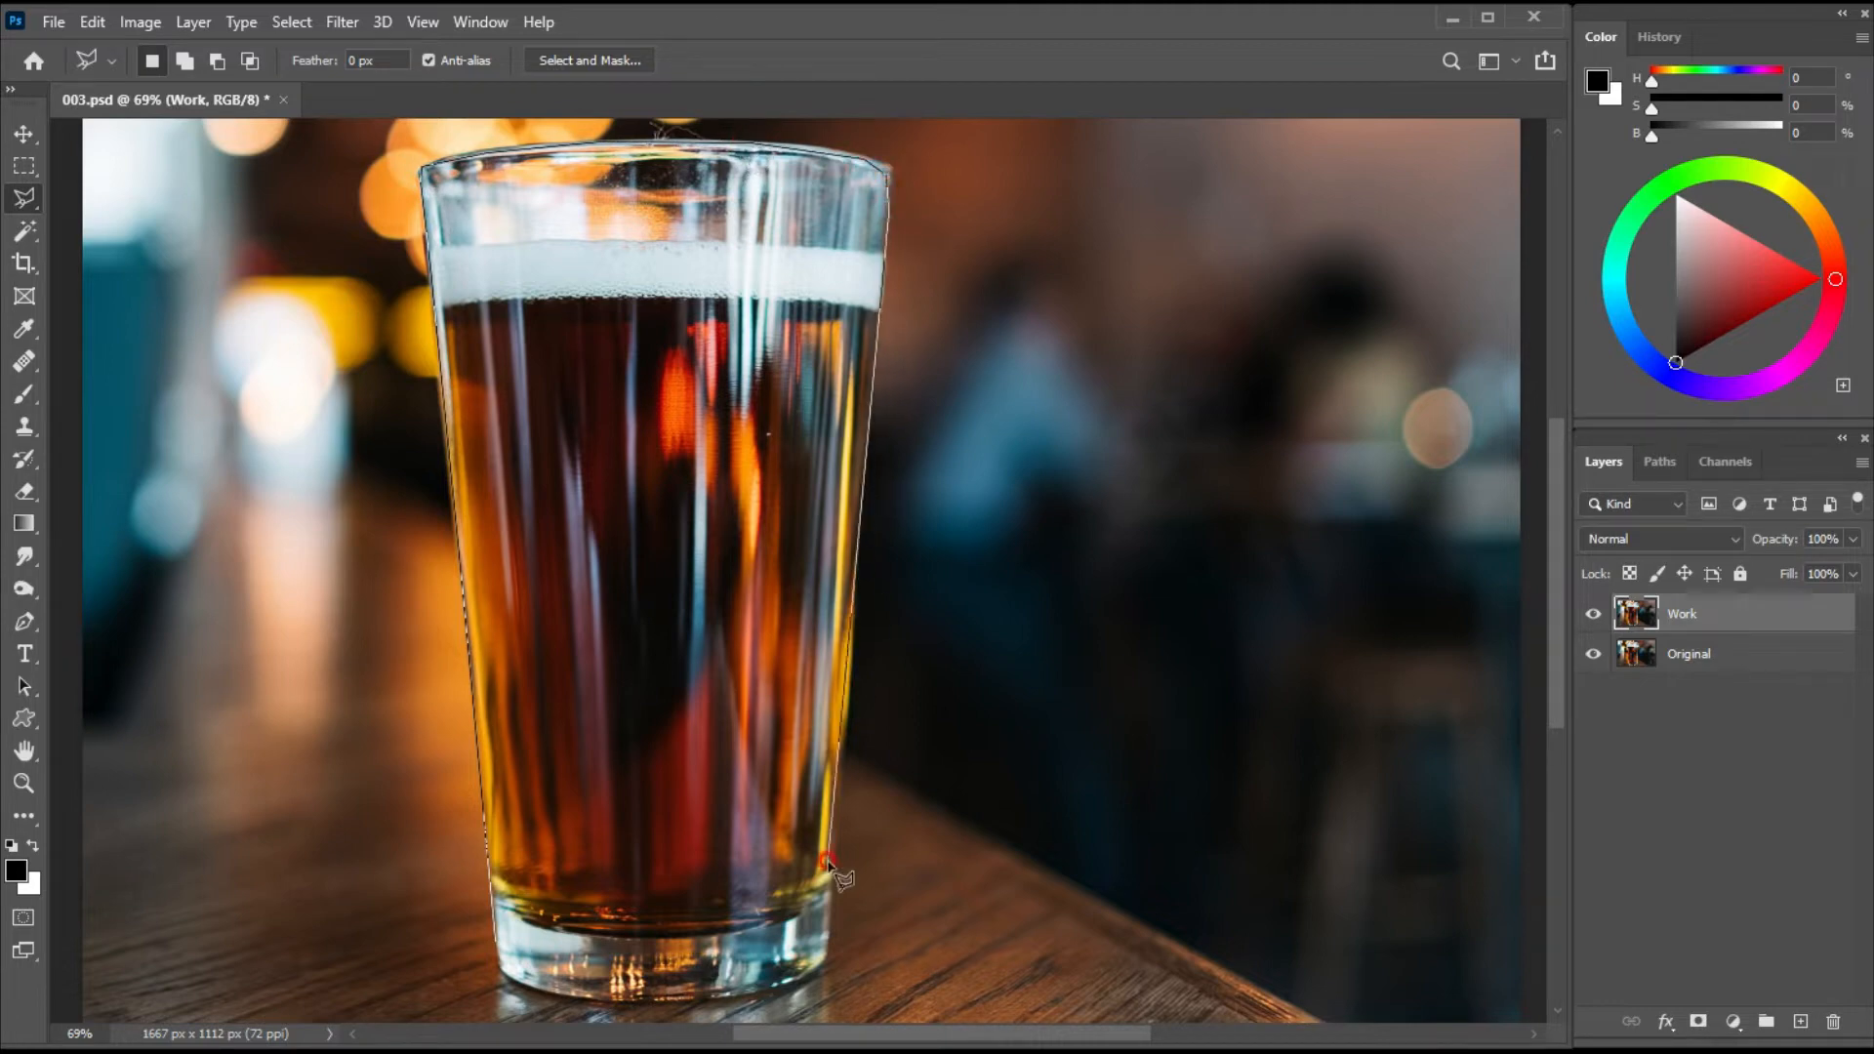
pyautogui.click(586, 1001)
pyautogui.click(494, 966)
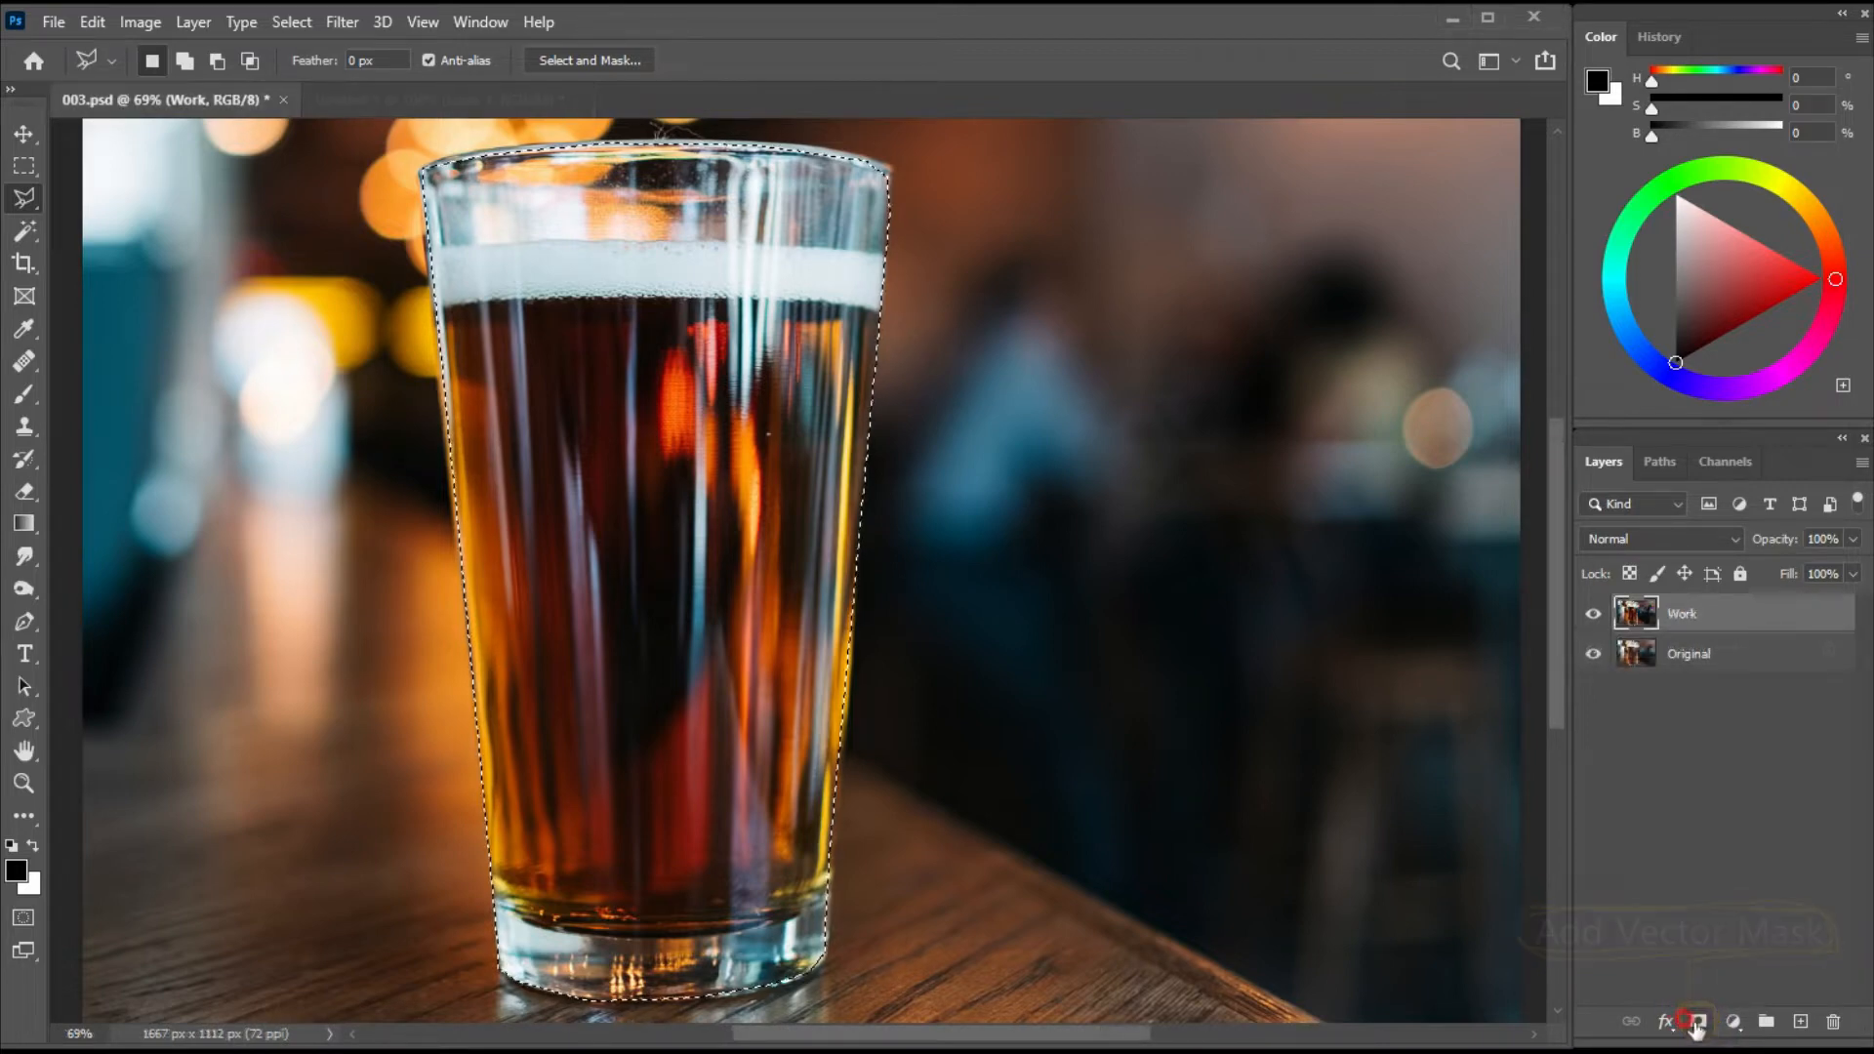
pyautogui.click(1699, 1021)
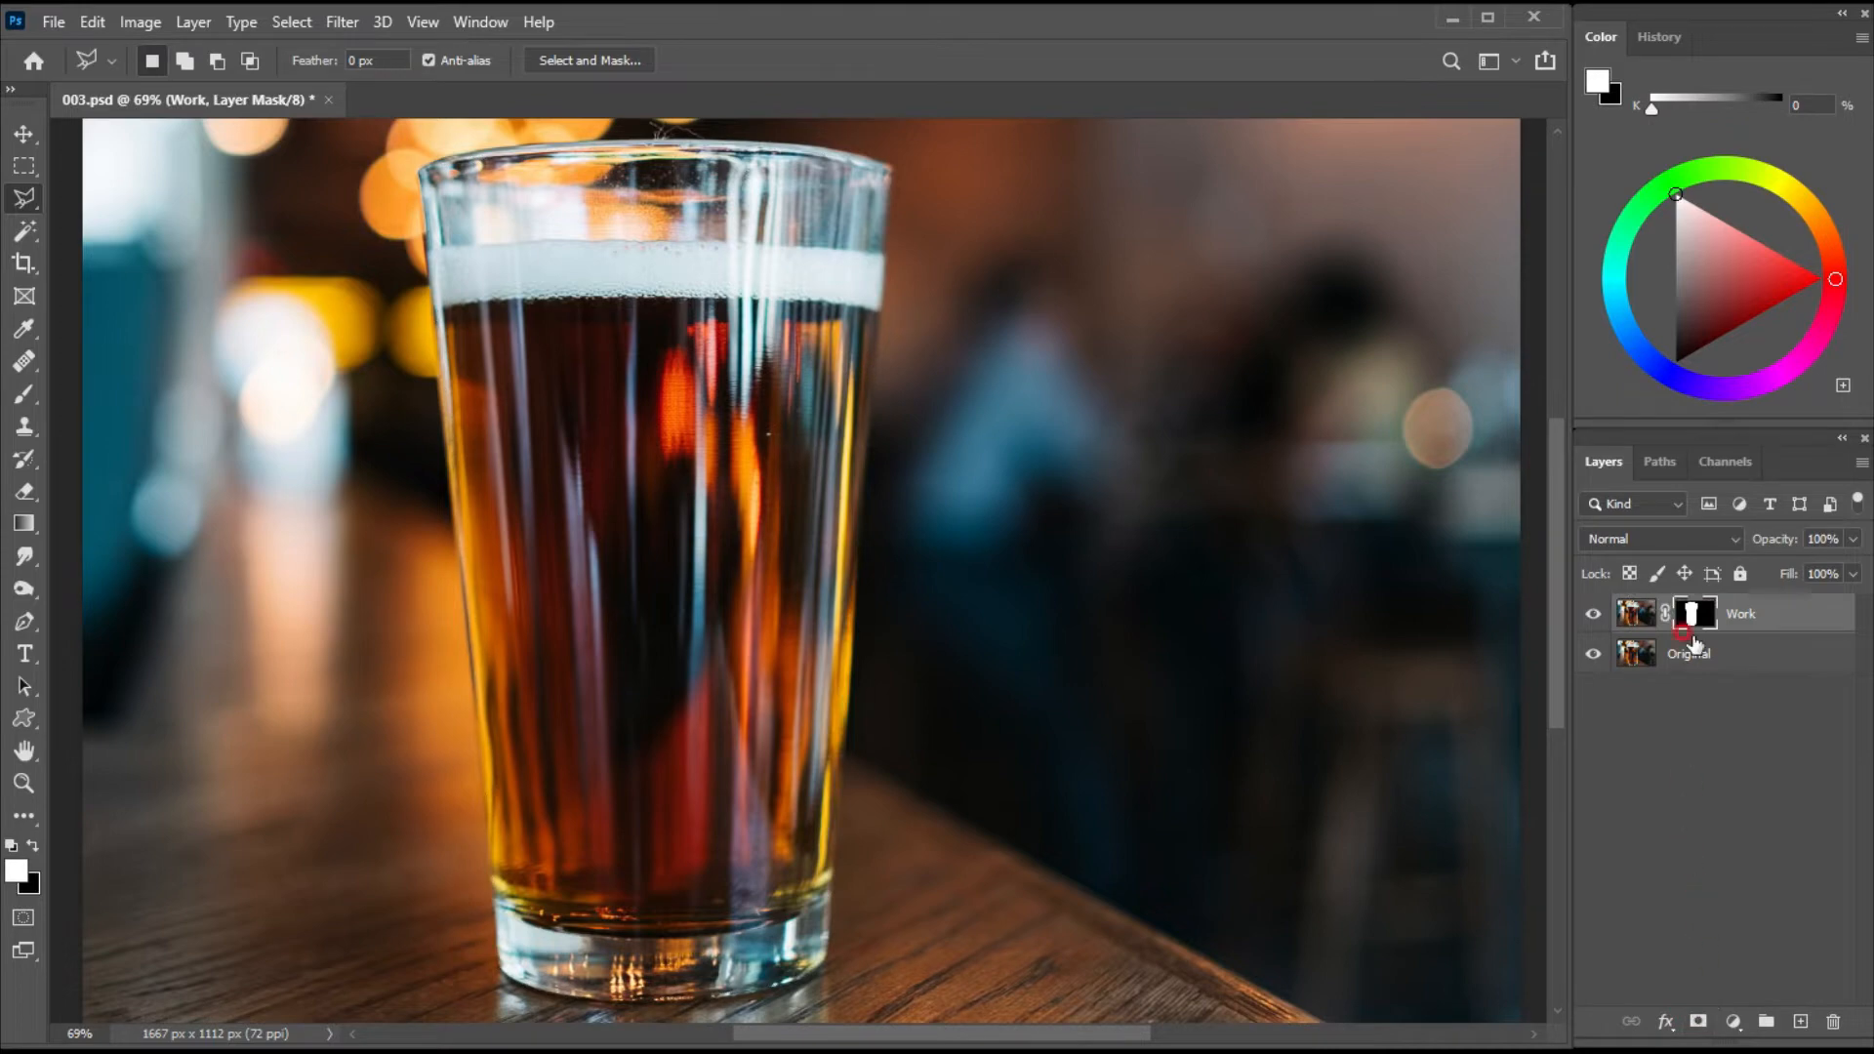
# - Bring the water droplet image from 002.psd into 003.psd above the Work layer and clip it to the glass
pyautogui.press('v')
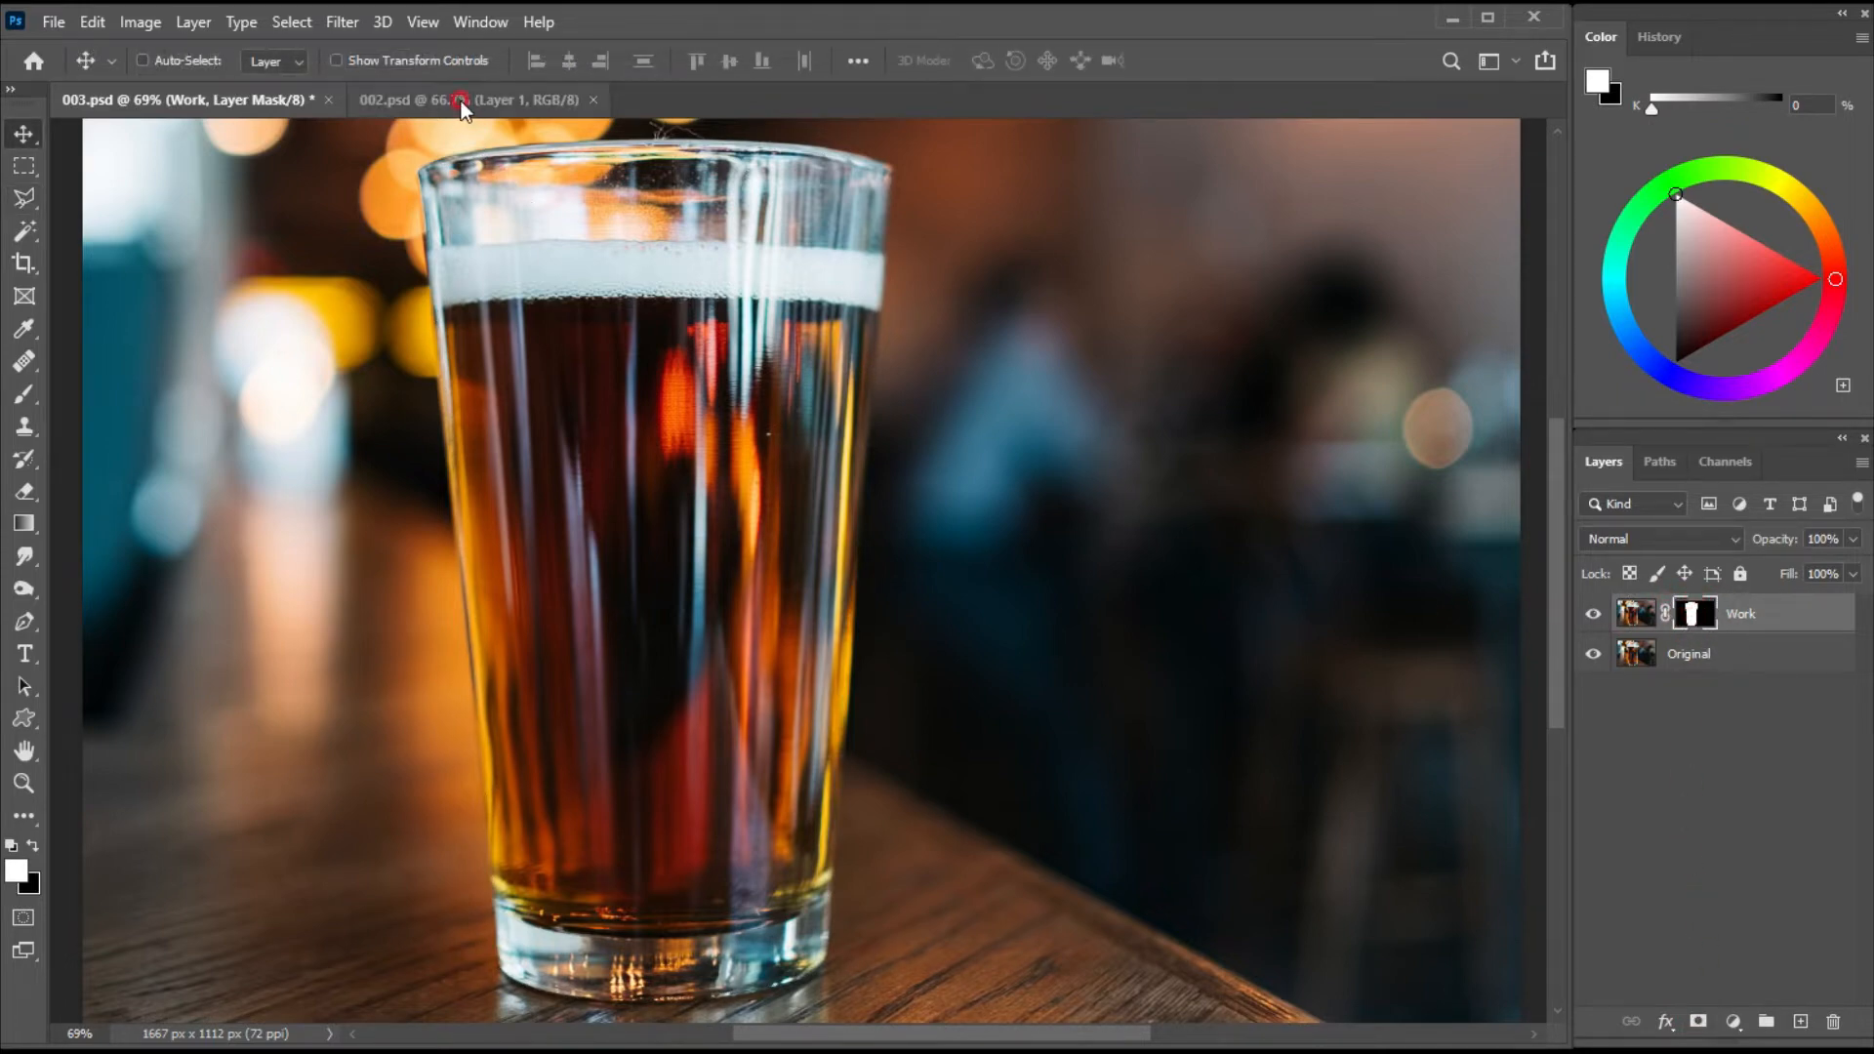
pyautogui.click(429, 99)
pyautogui.moveTo(780, 613); pyautogui.dragTo(858, 611)
pyautogui.hotkey('ctrl', 'z')
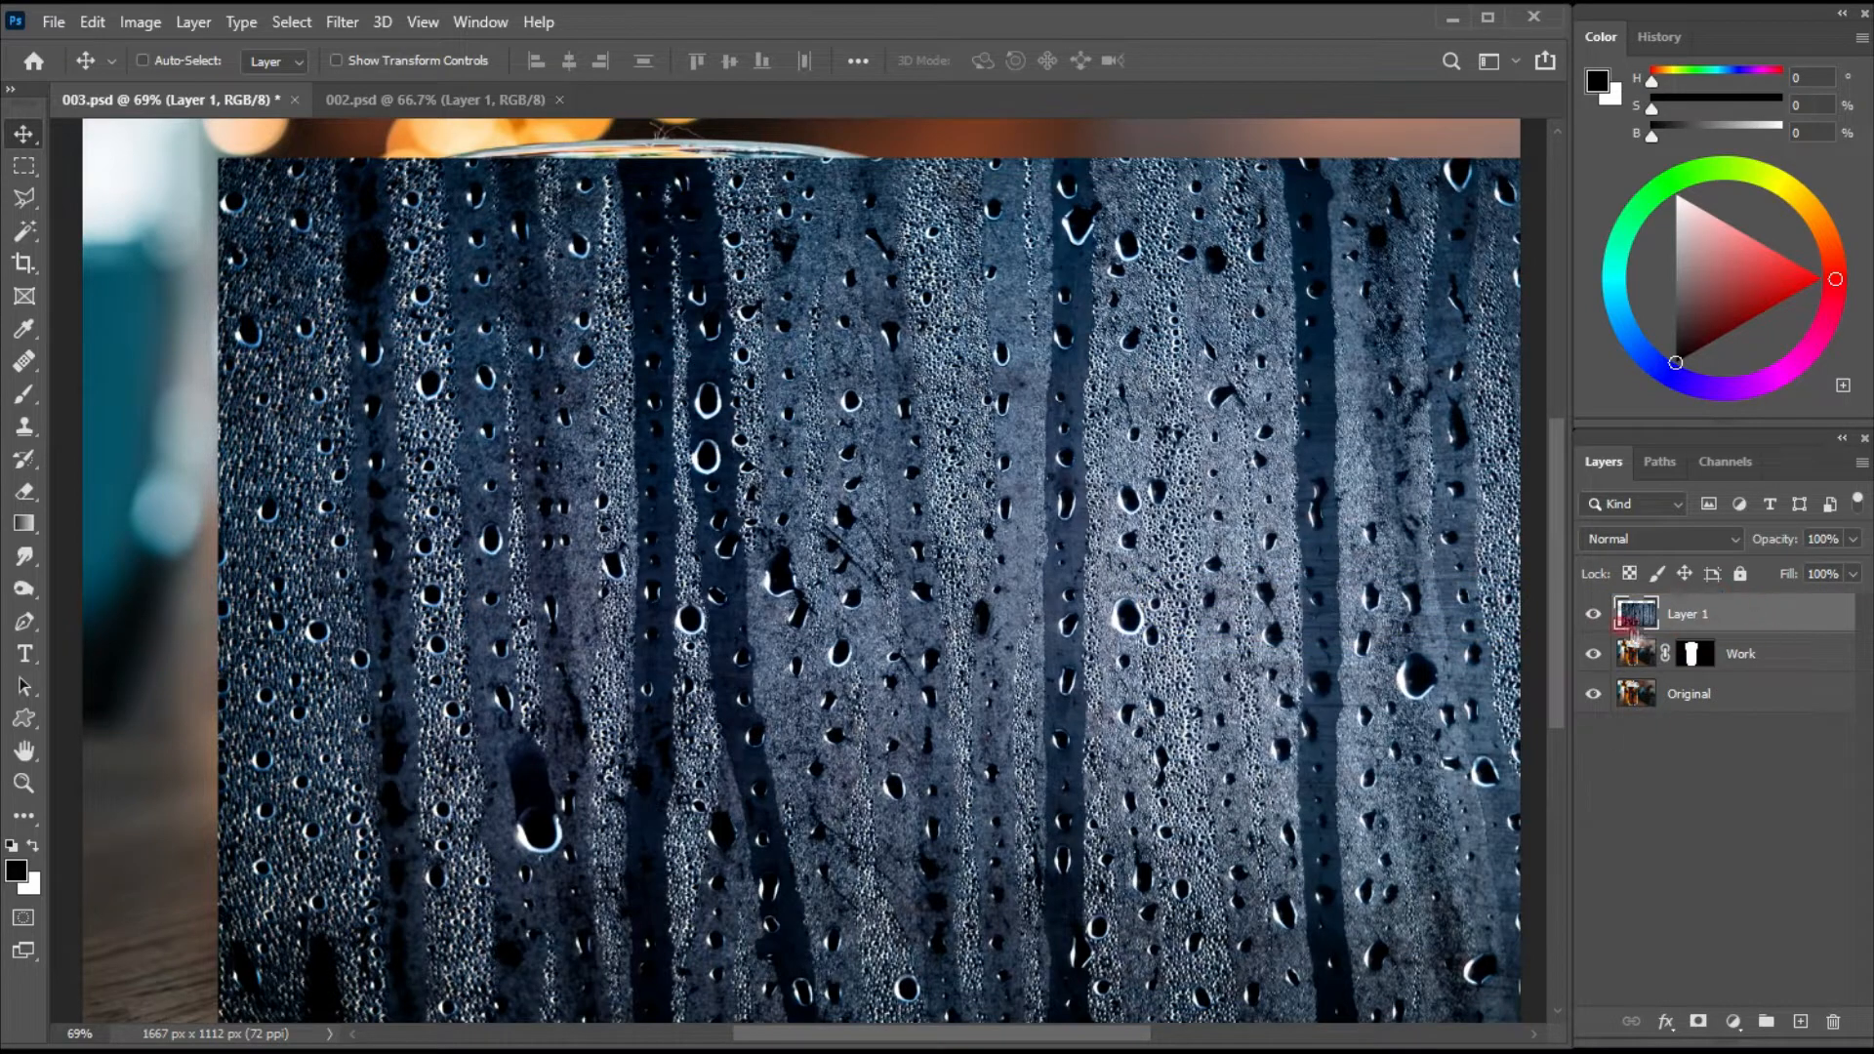
pyautogui.rightClick(1679, 608)
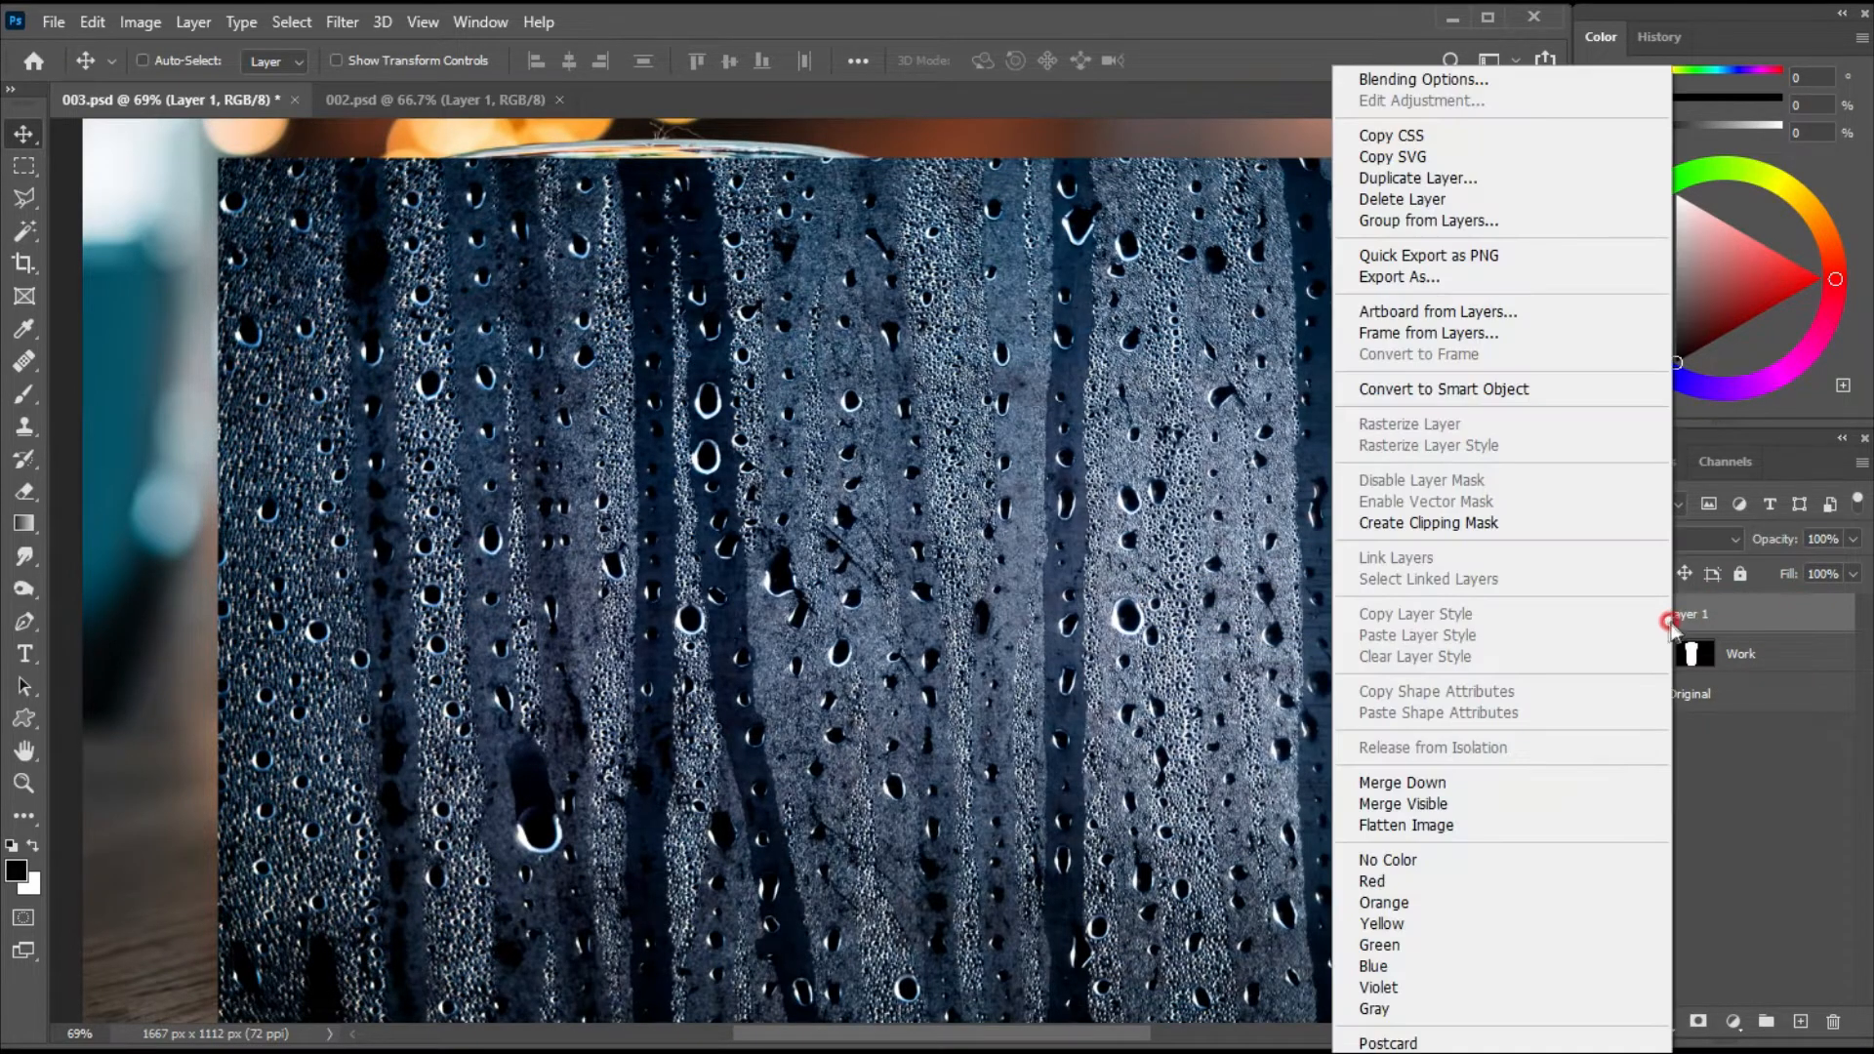
pyautogui.click(1428, 524)
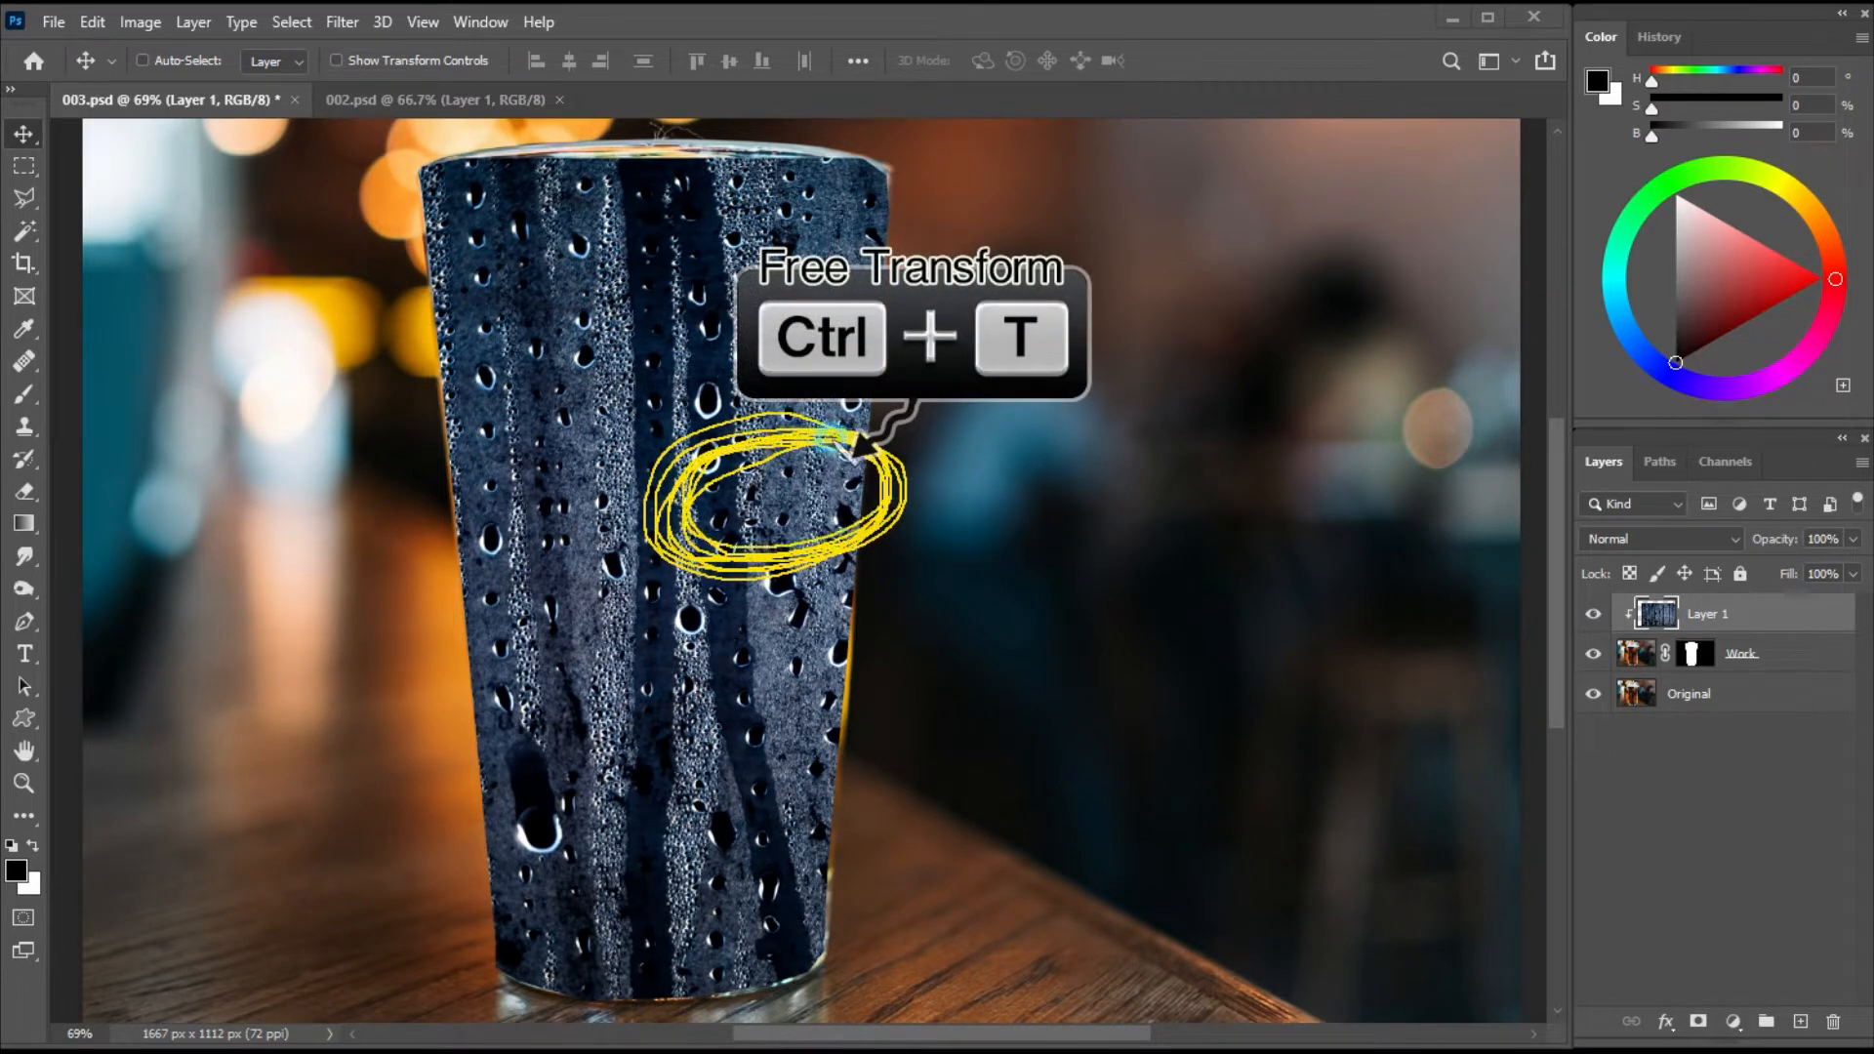
# - Scale the droplet layer to about 93% so it covers the glass, reposition it, and set its blend mode to Soft Light
pyautogui.hotkey('ctrl', 't')
pyautogui.moveTo(219, 158); pyautogui.dragTo(421, 294)
pyautogui.moveTo(819, 553); pyautogui.dragTo(382, 396)
pyautogui.moveTo(1144, 905); pyautogui.dragTo(1263, 987)
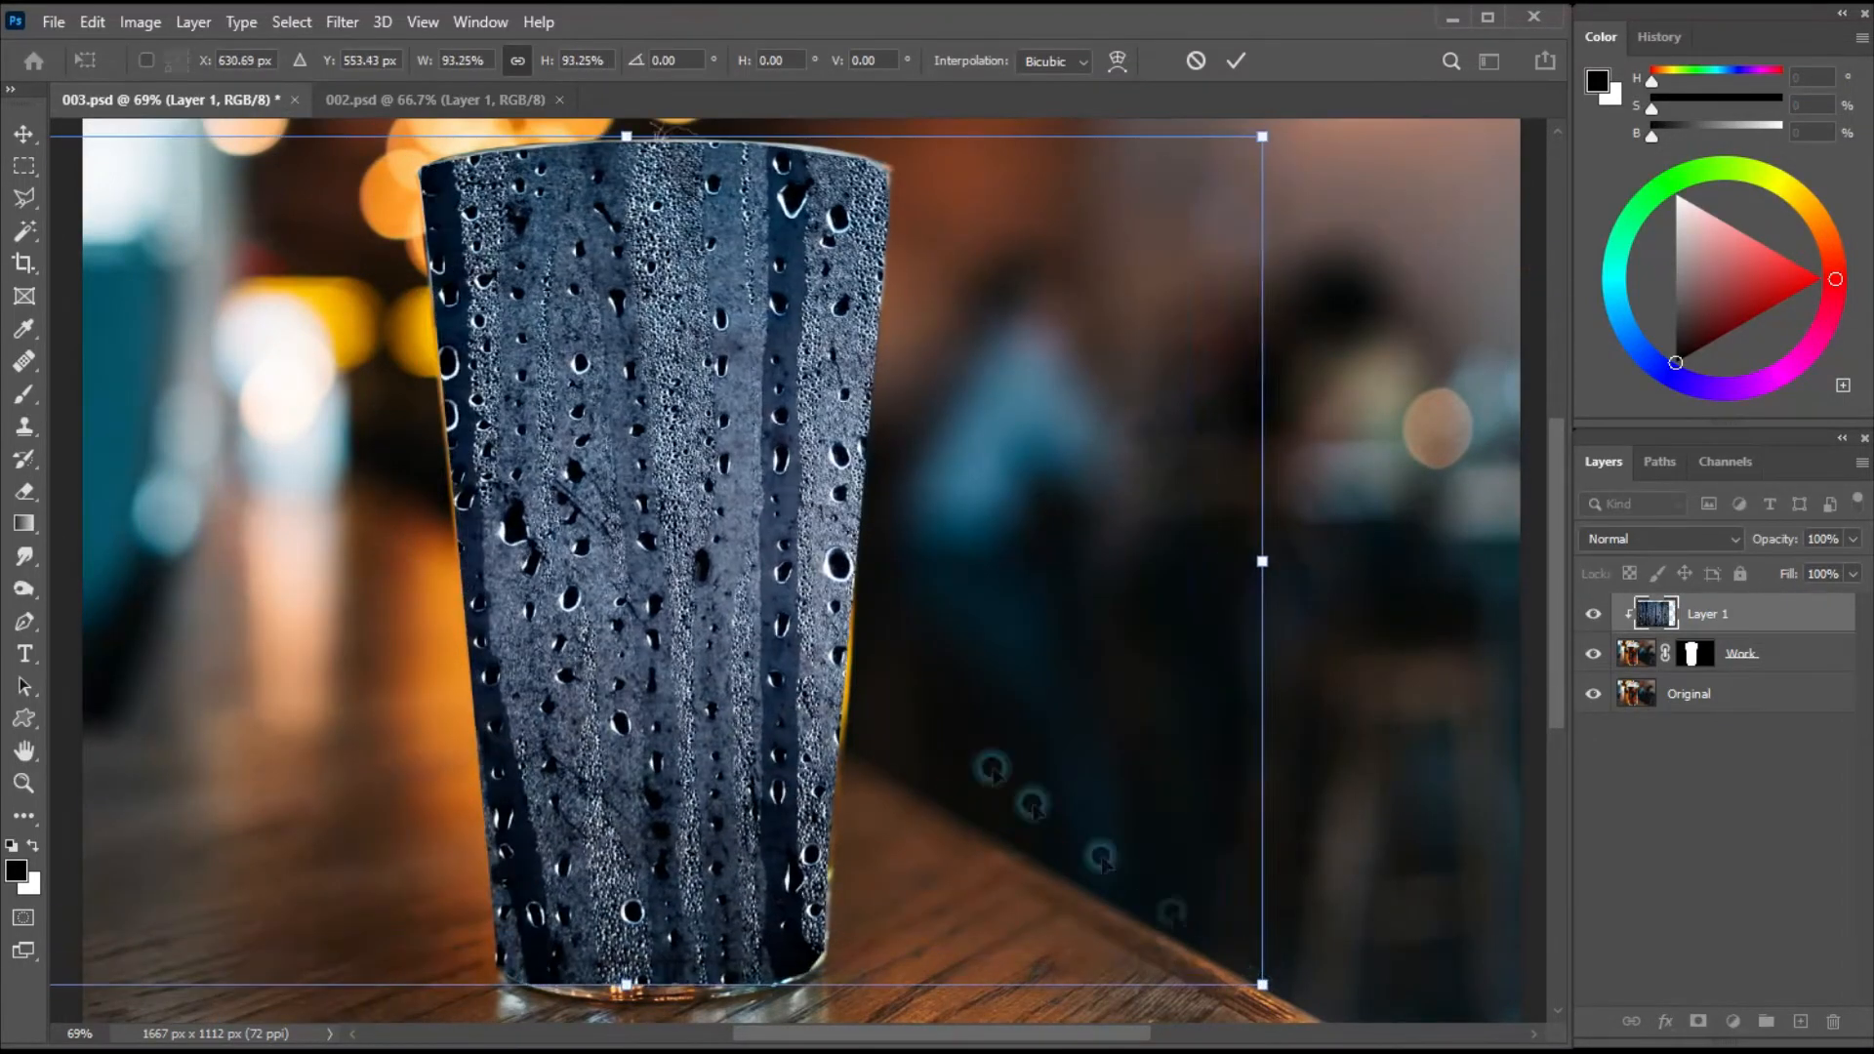
pyautogui.moveTo(751, 446); pyautogui.dragTo(689, 446)
pyautogui.press('Return')
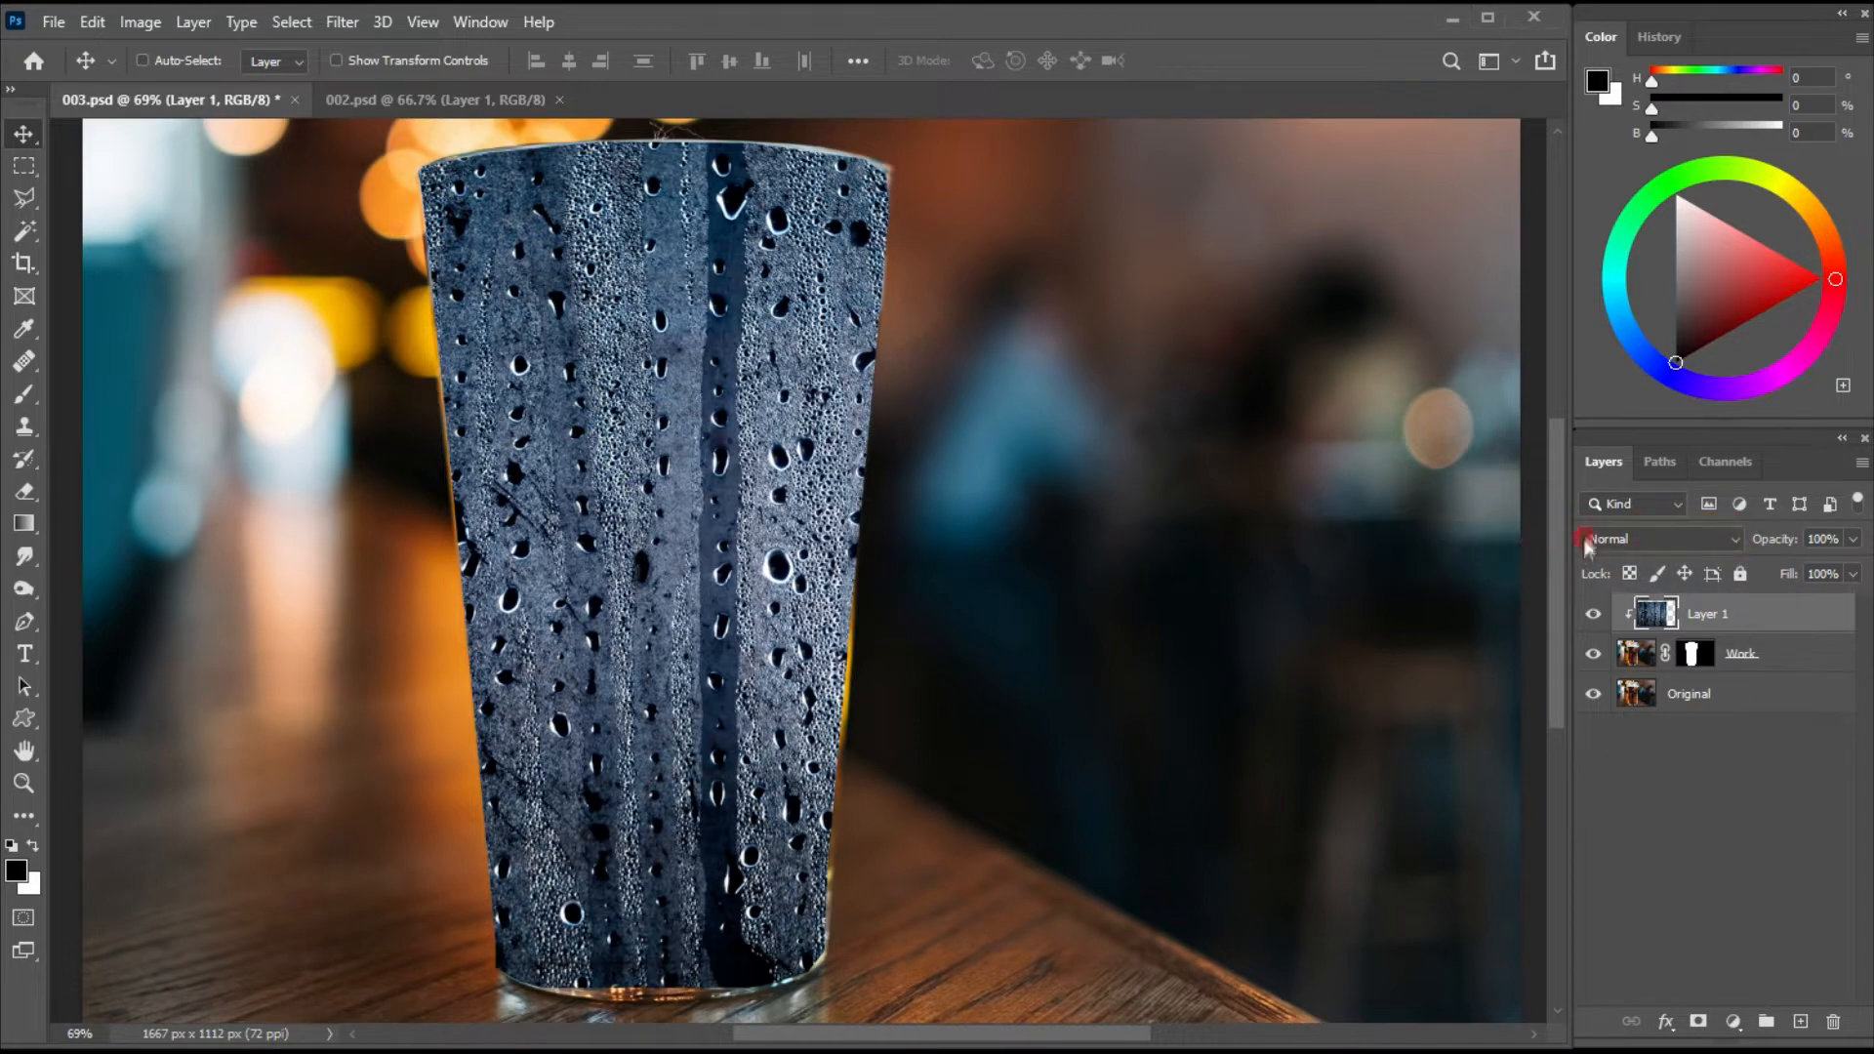
pyautogui.click(1706, 549)
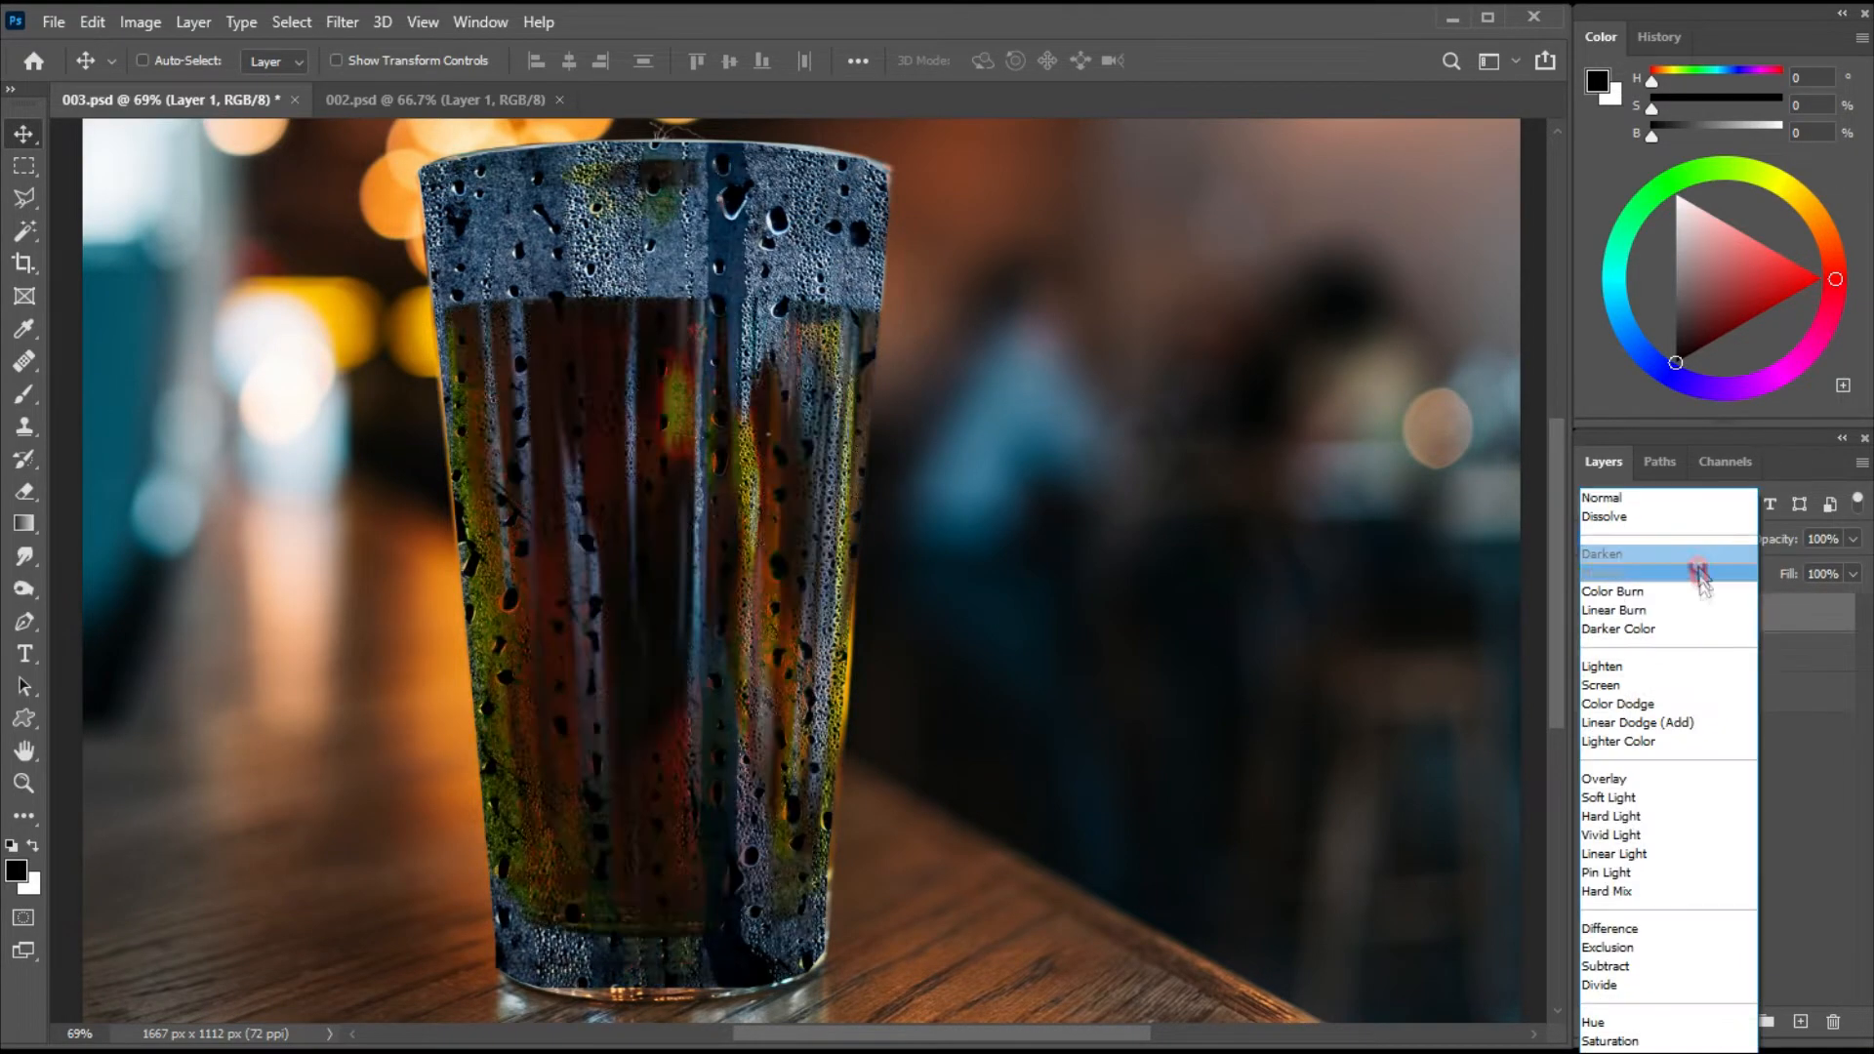
pyautogui.click(1642, 799)
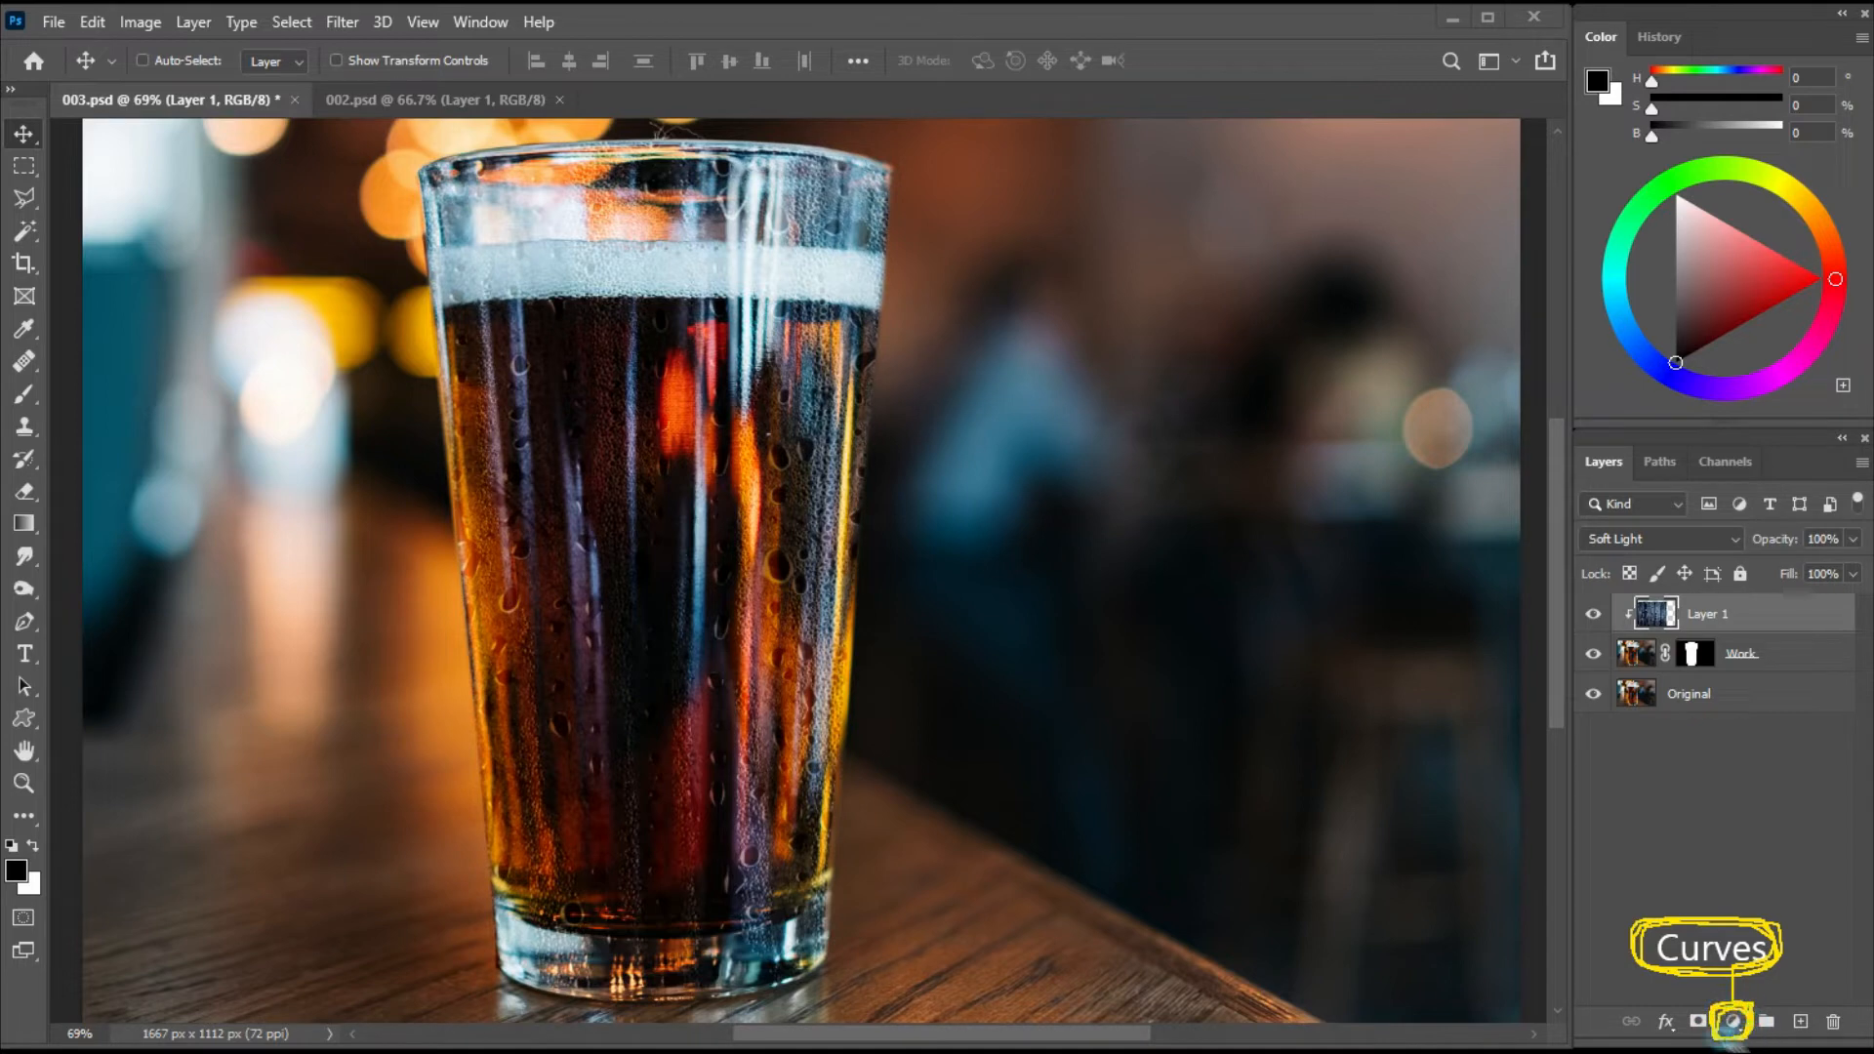
# - Add a Curves adjustment clipped to the droplet layer, pulling the midtones and the white end down to darken the glass
pyautogui.click(1730, 1022)
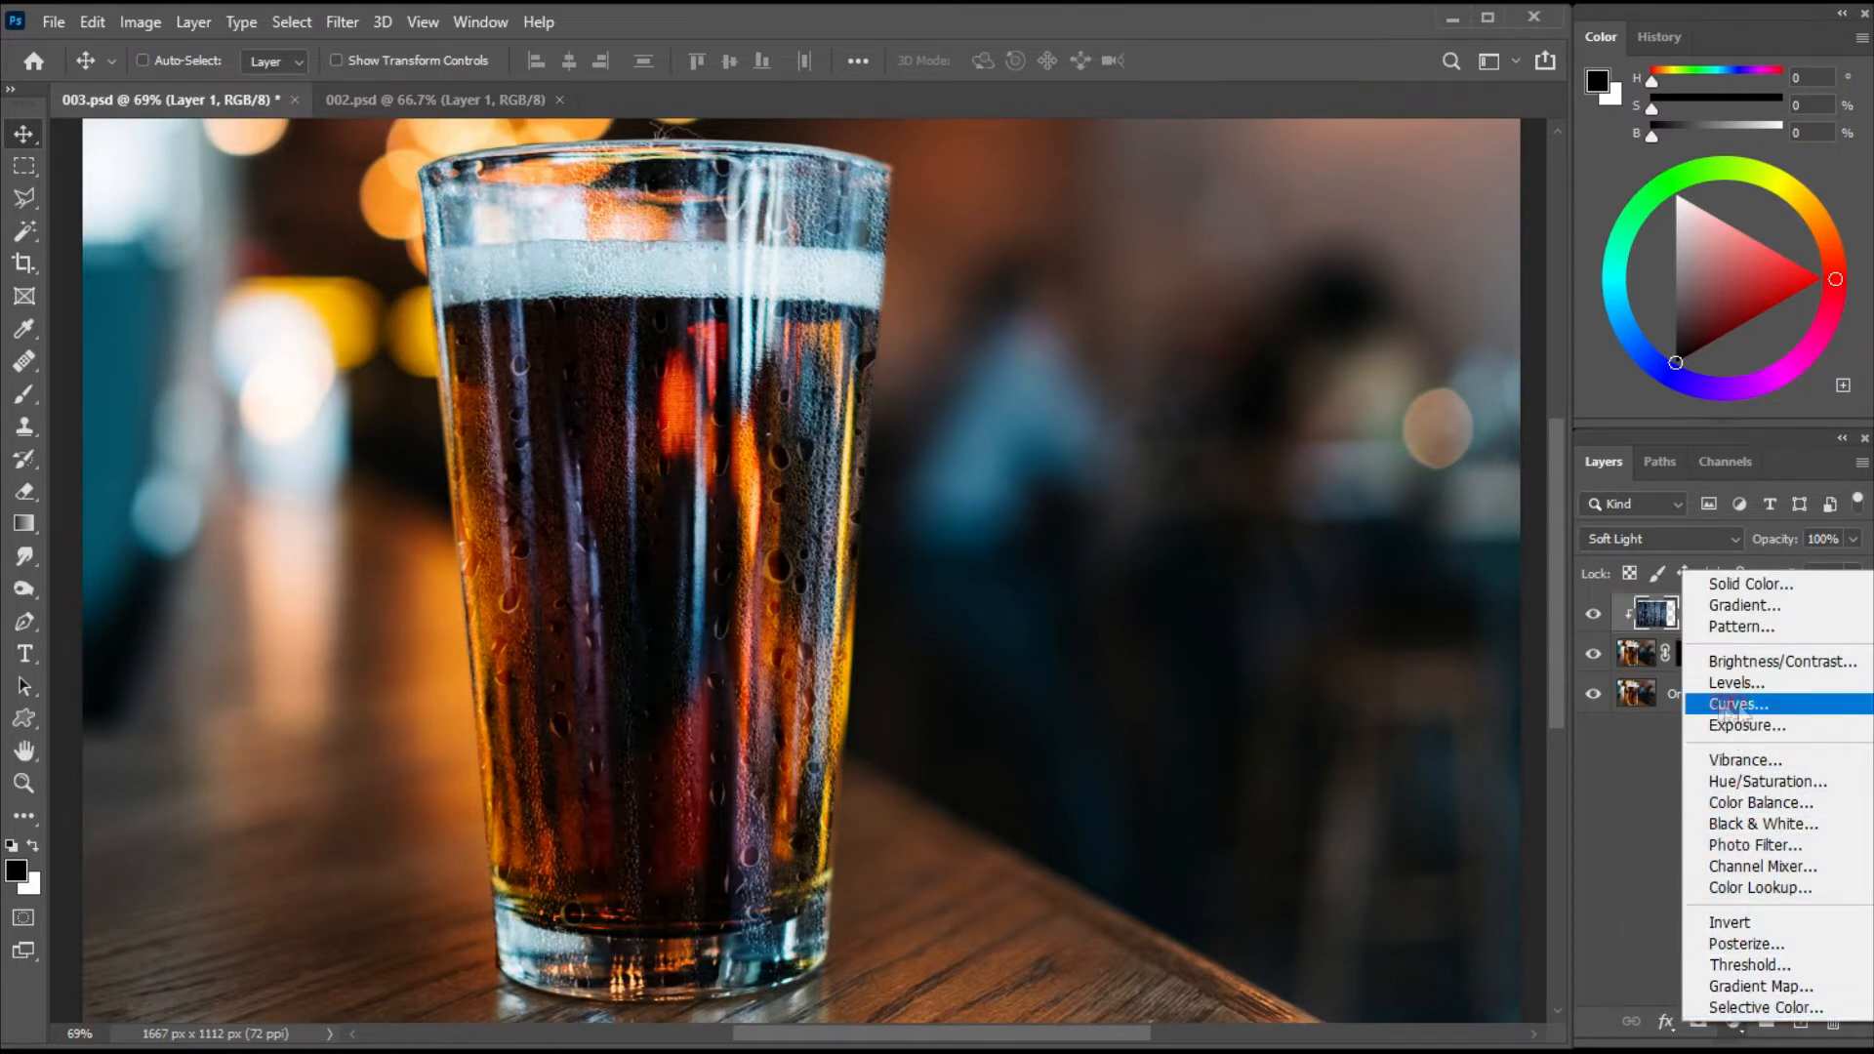
pyautogui.click(1726, 705)
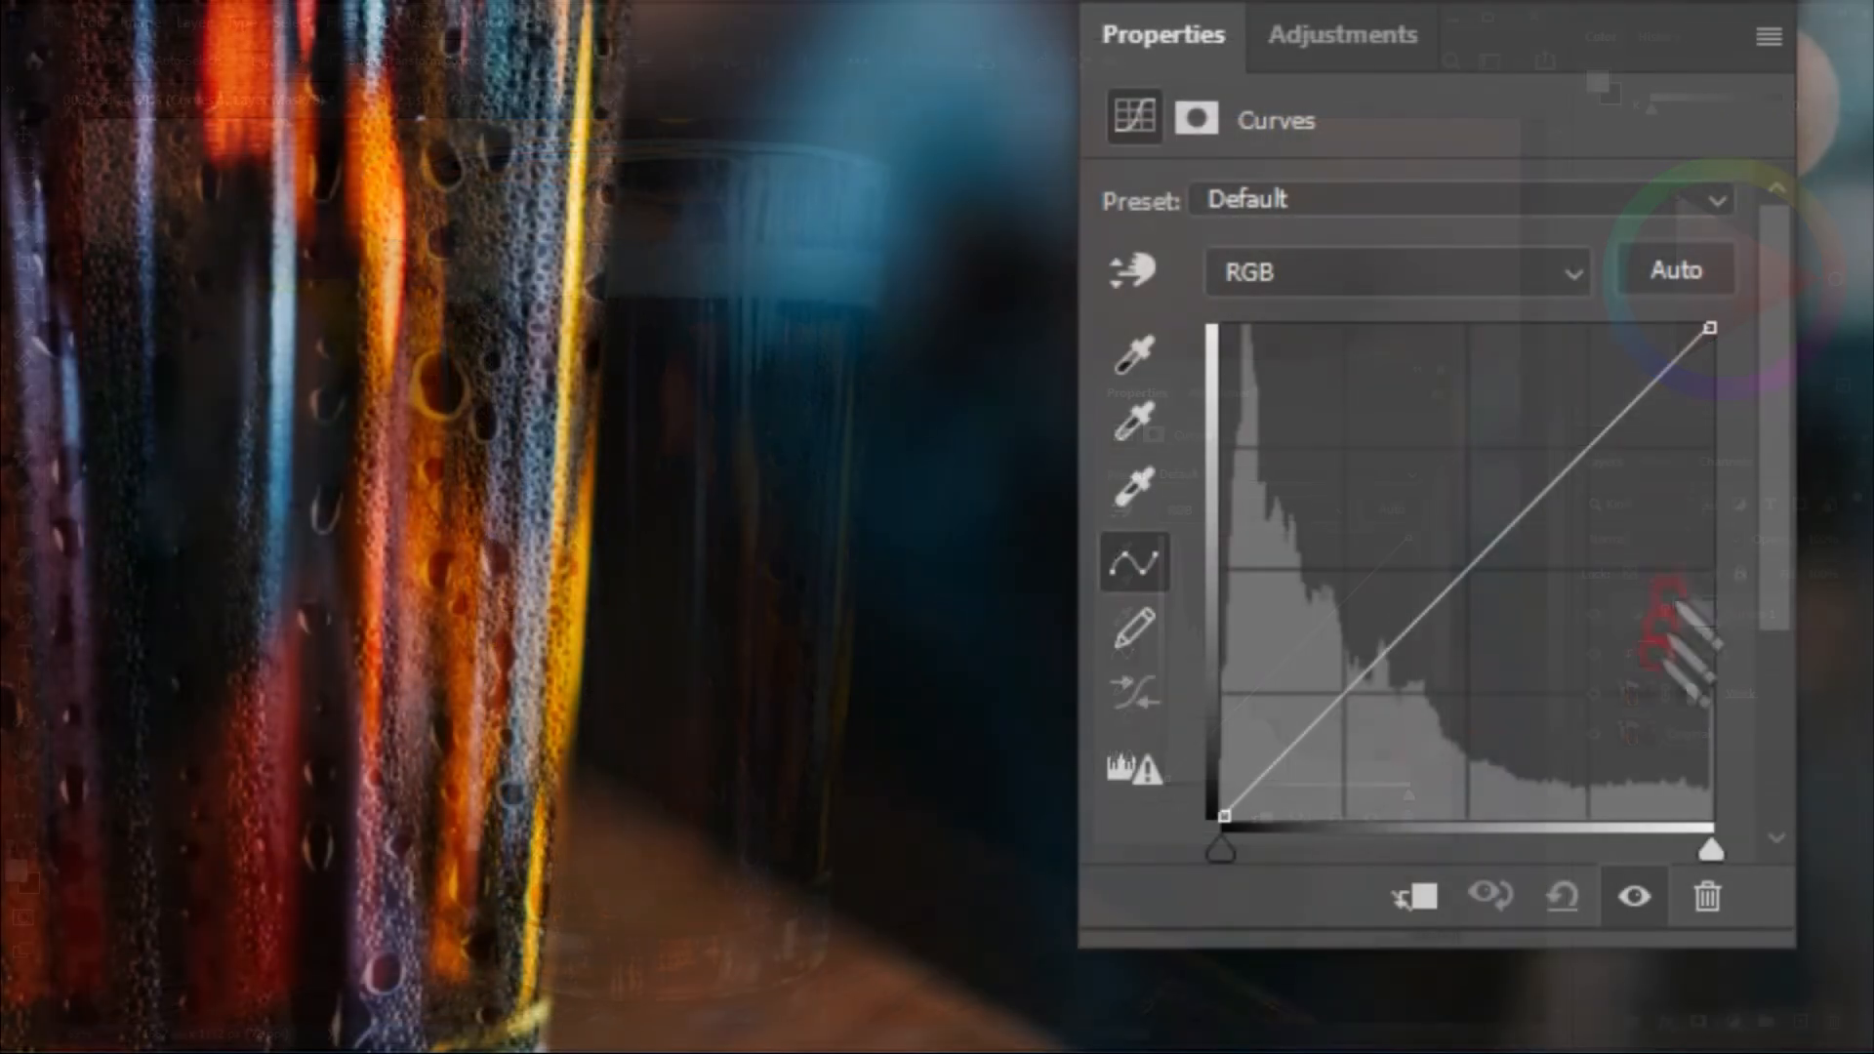
pyautogui.click(1412, 893)
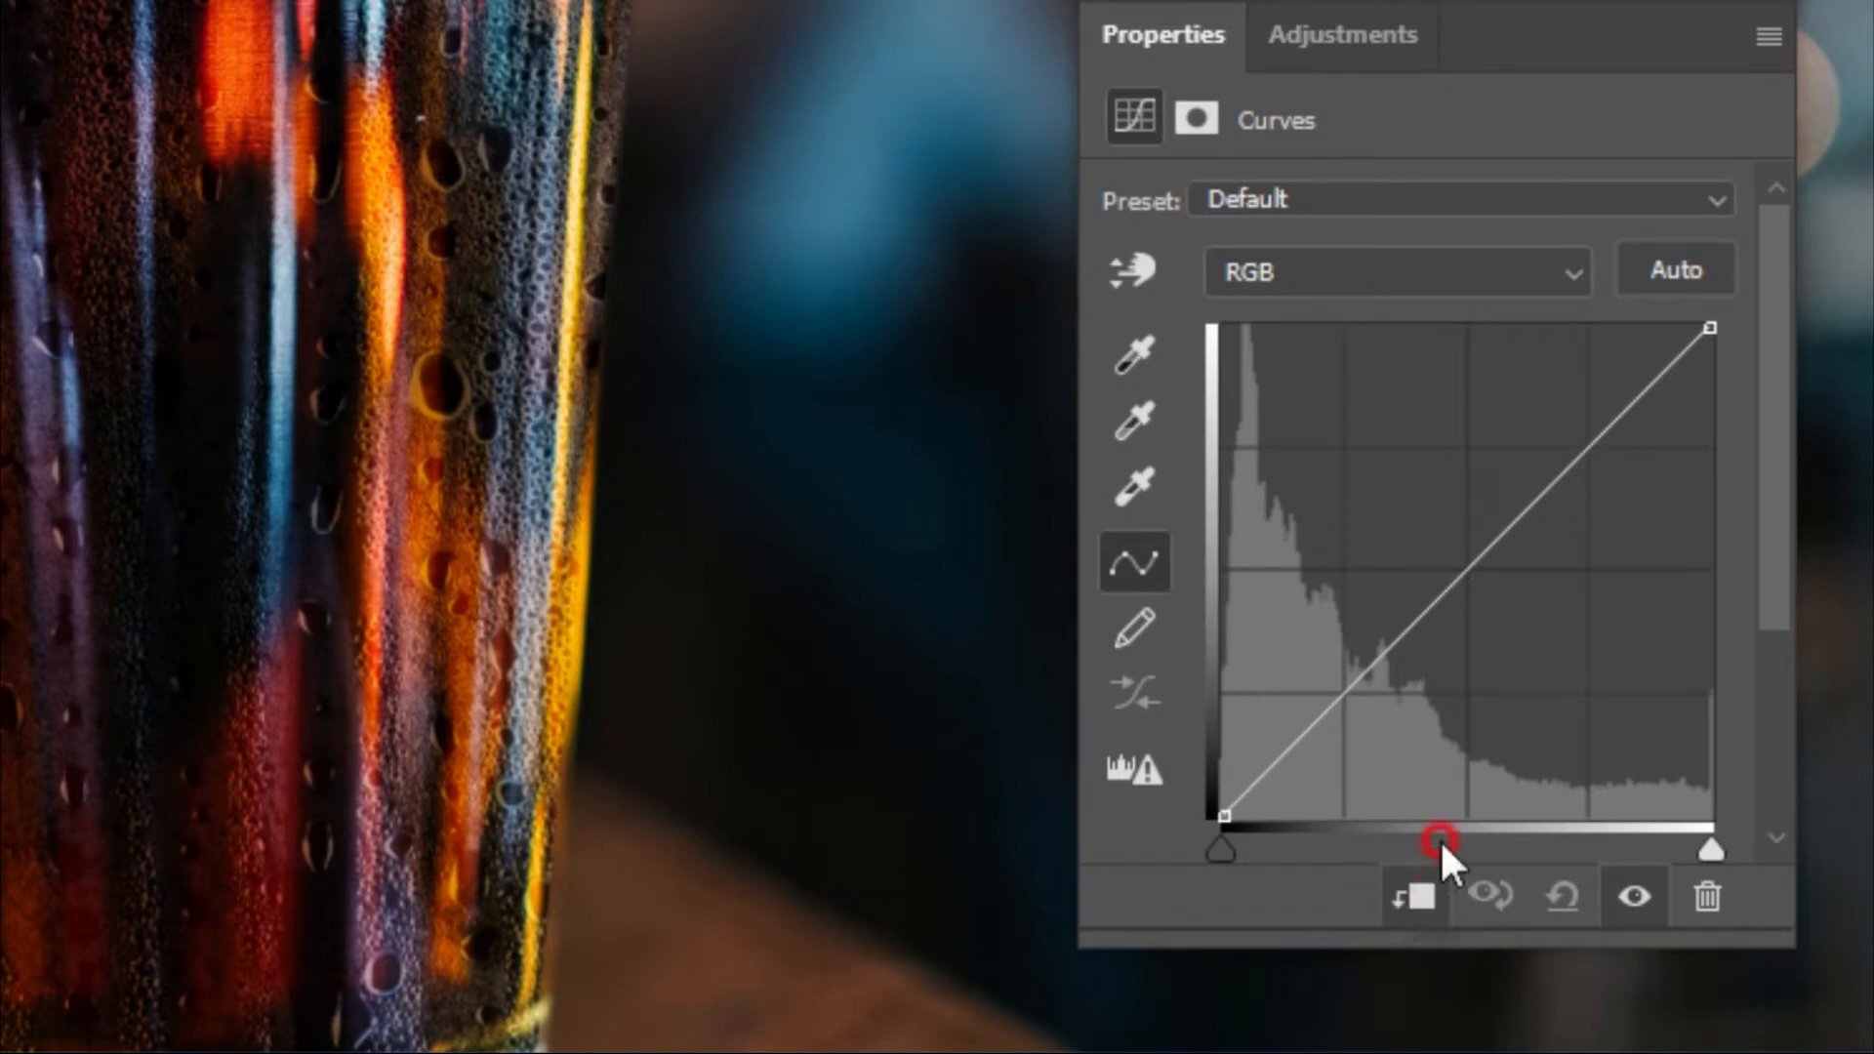
pyautogui.click(1478, 559)
pyautogui.moveTo(1477, 555); pyautogui.dragTo(1571, 609)
pyautogui.moveTo(1710, 328); pyautogui.dragTo(1742, 436)
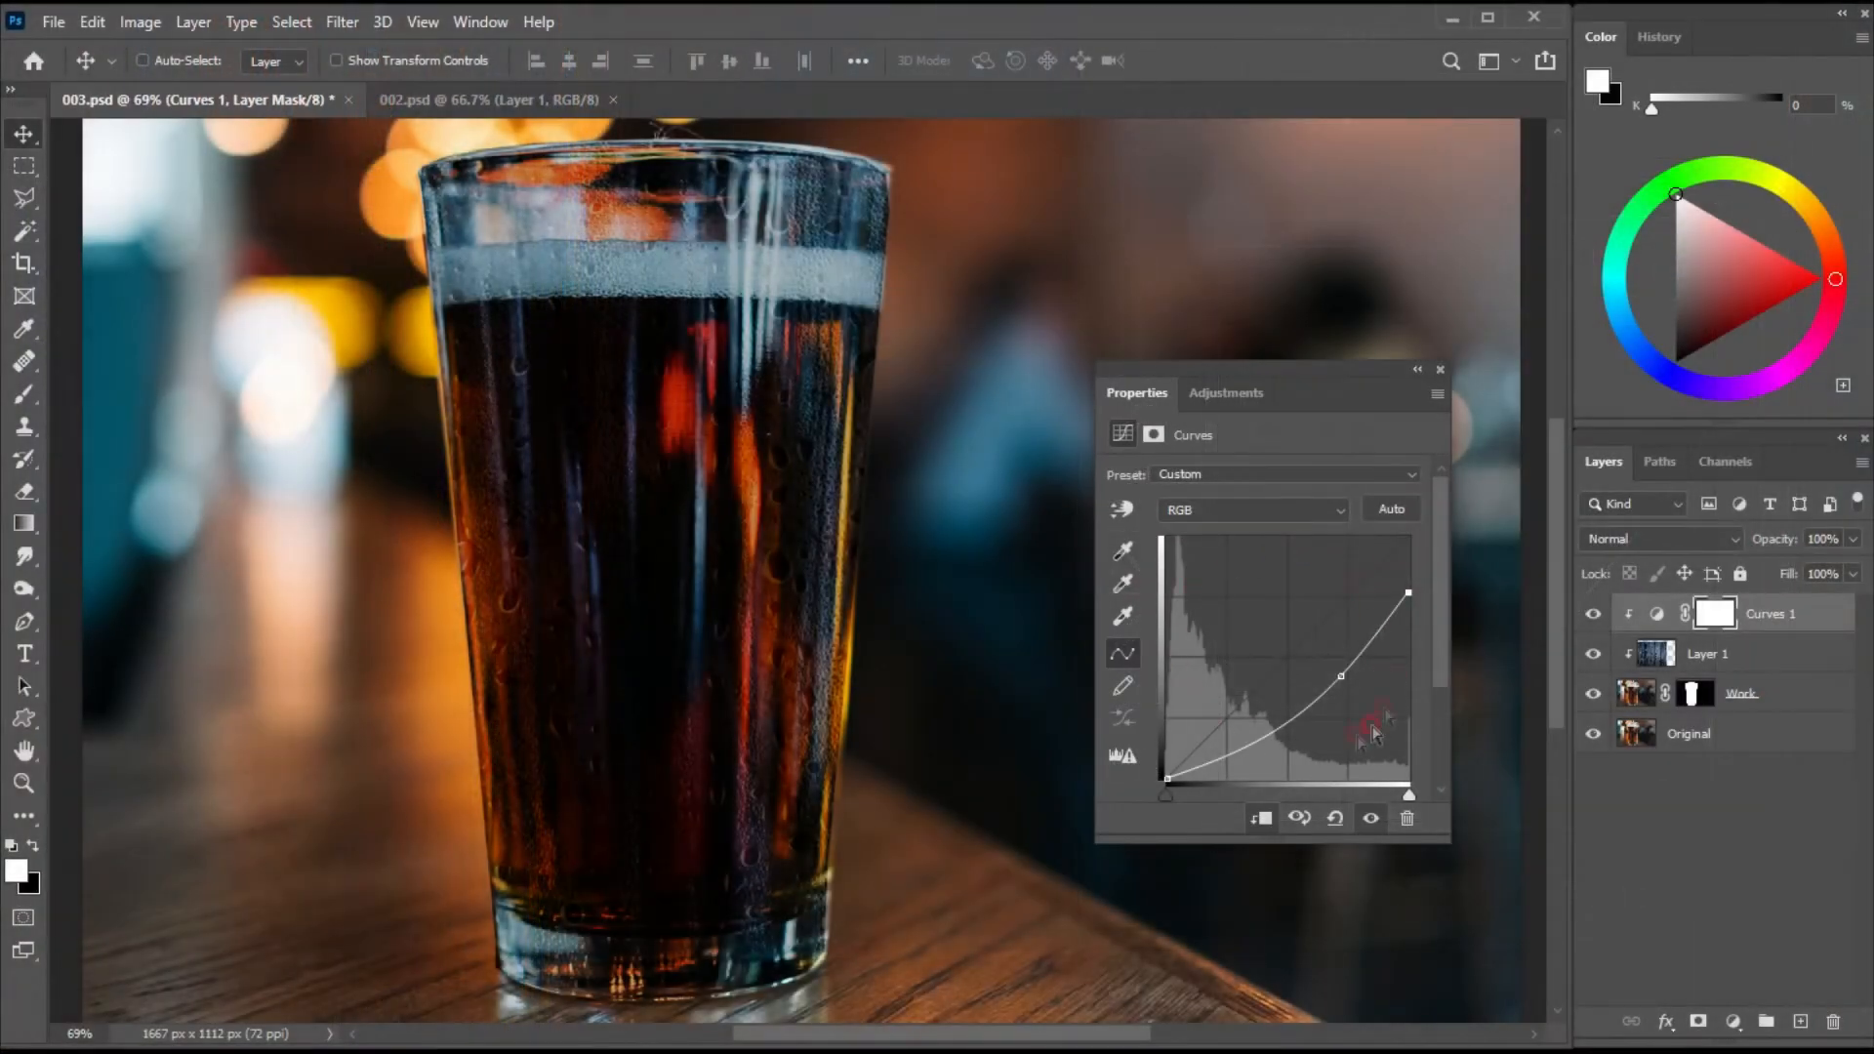
pyautogui.click(1440, 370)
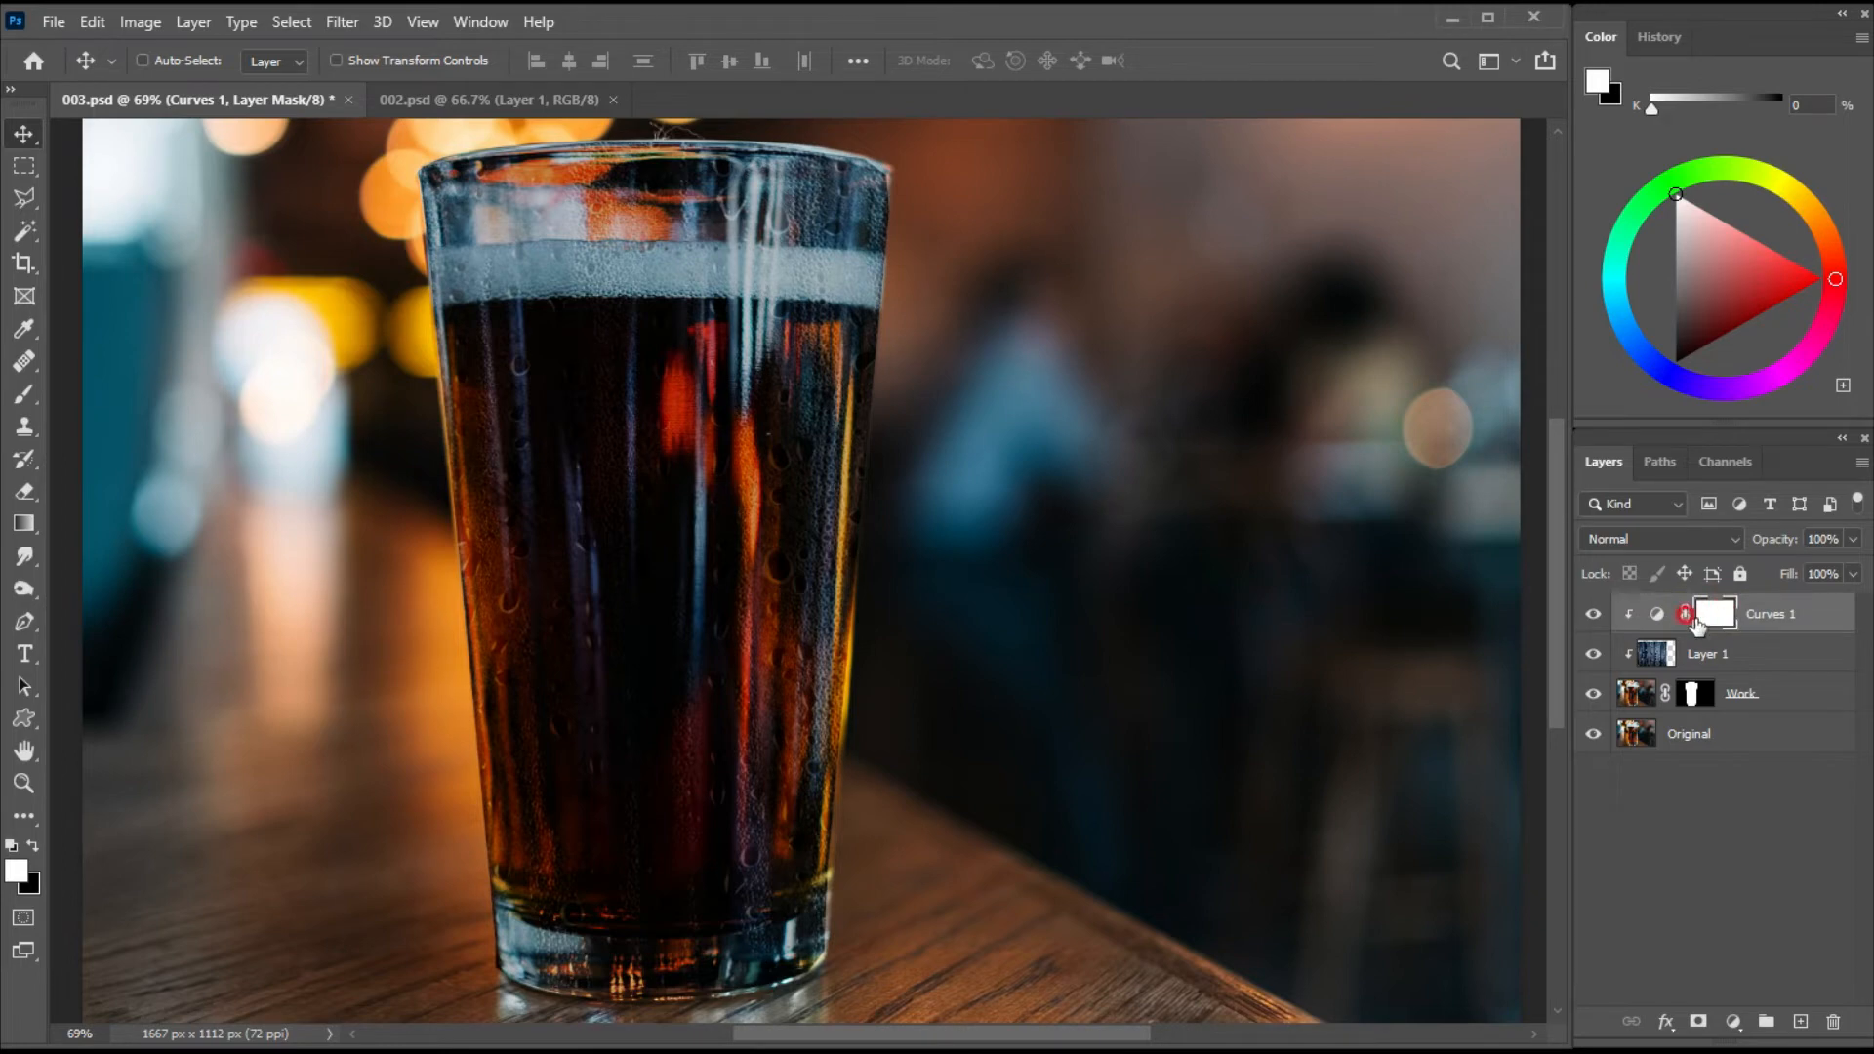
# - Invert the Curves mask to black and paint white along both side edges of the glass with a 125 px brush at 30% opacity
pyautogui.hotkey('ctrl', 'i')
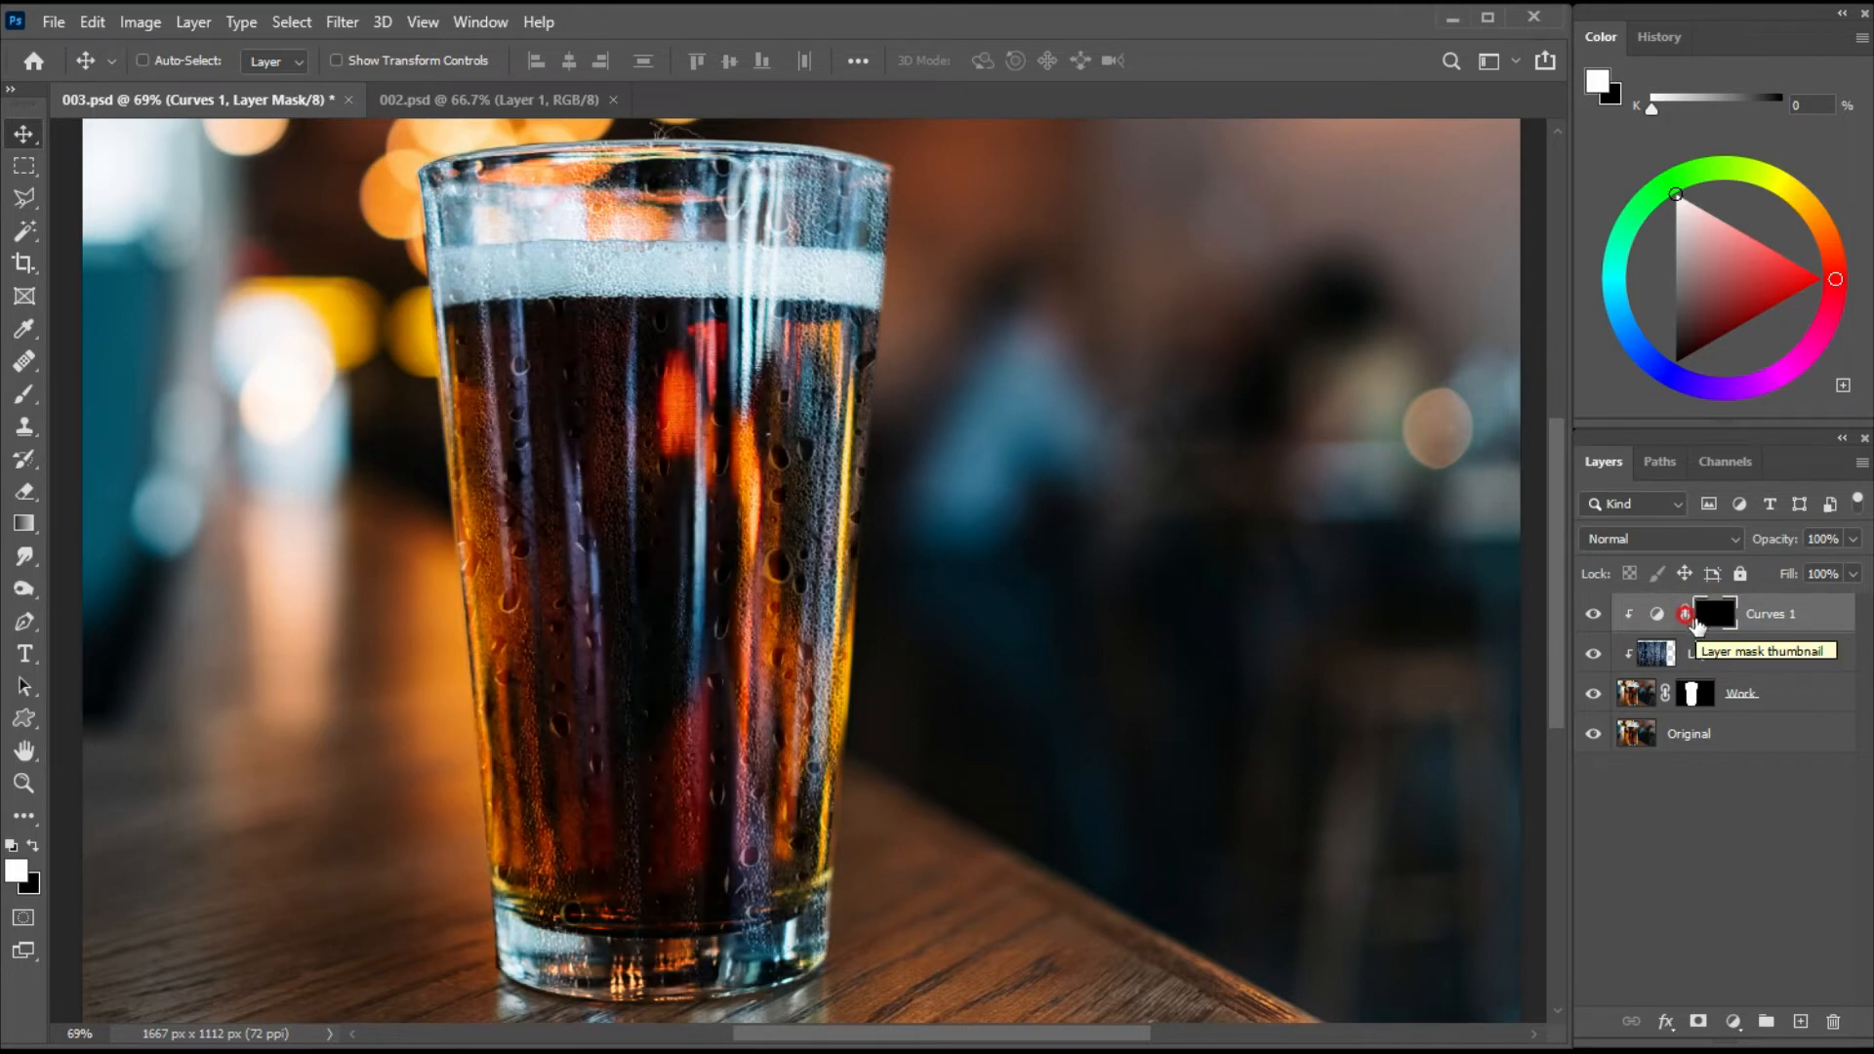
pyautogui.click(1708, 621)
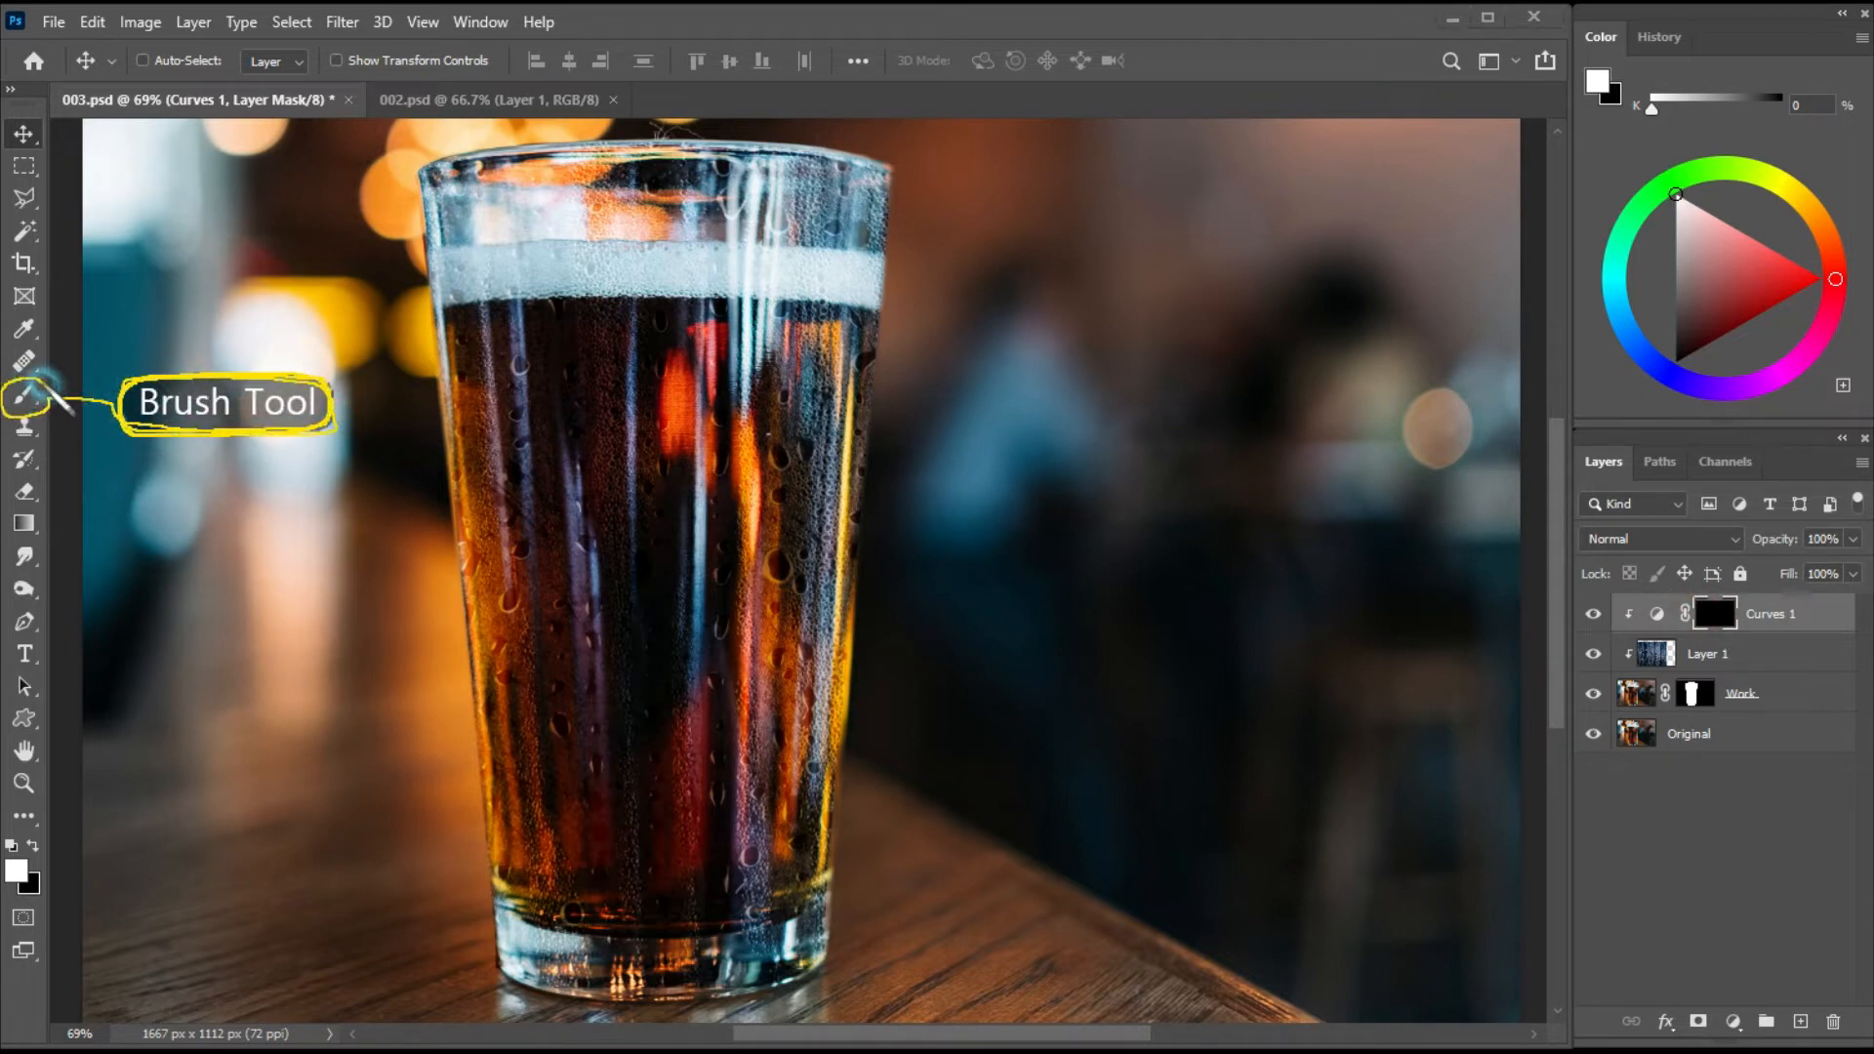
pyautogui.click(22, 400)
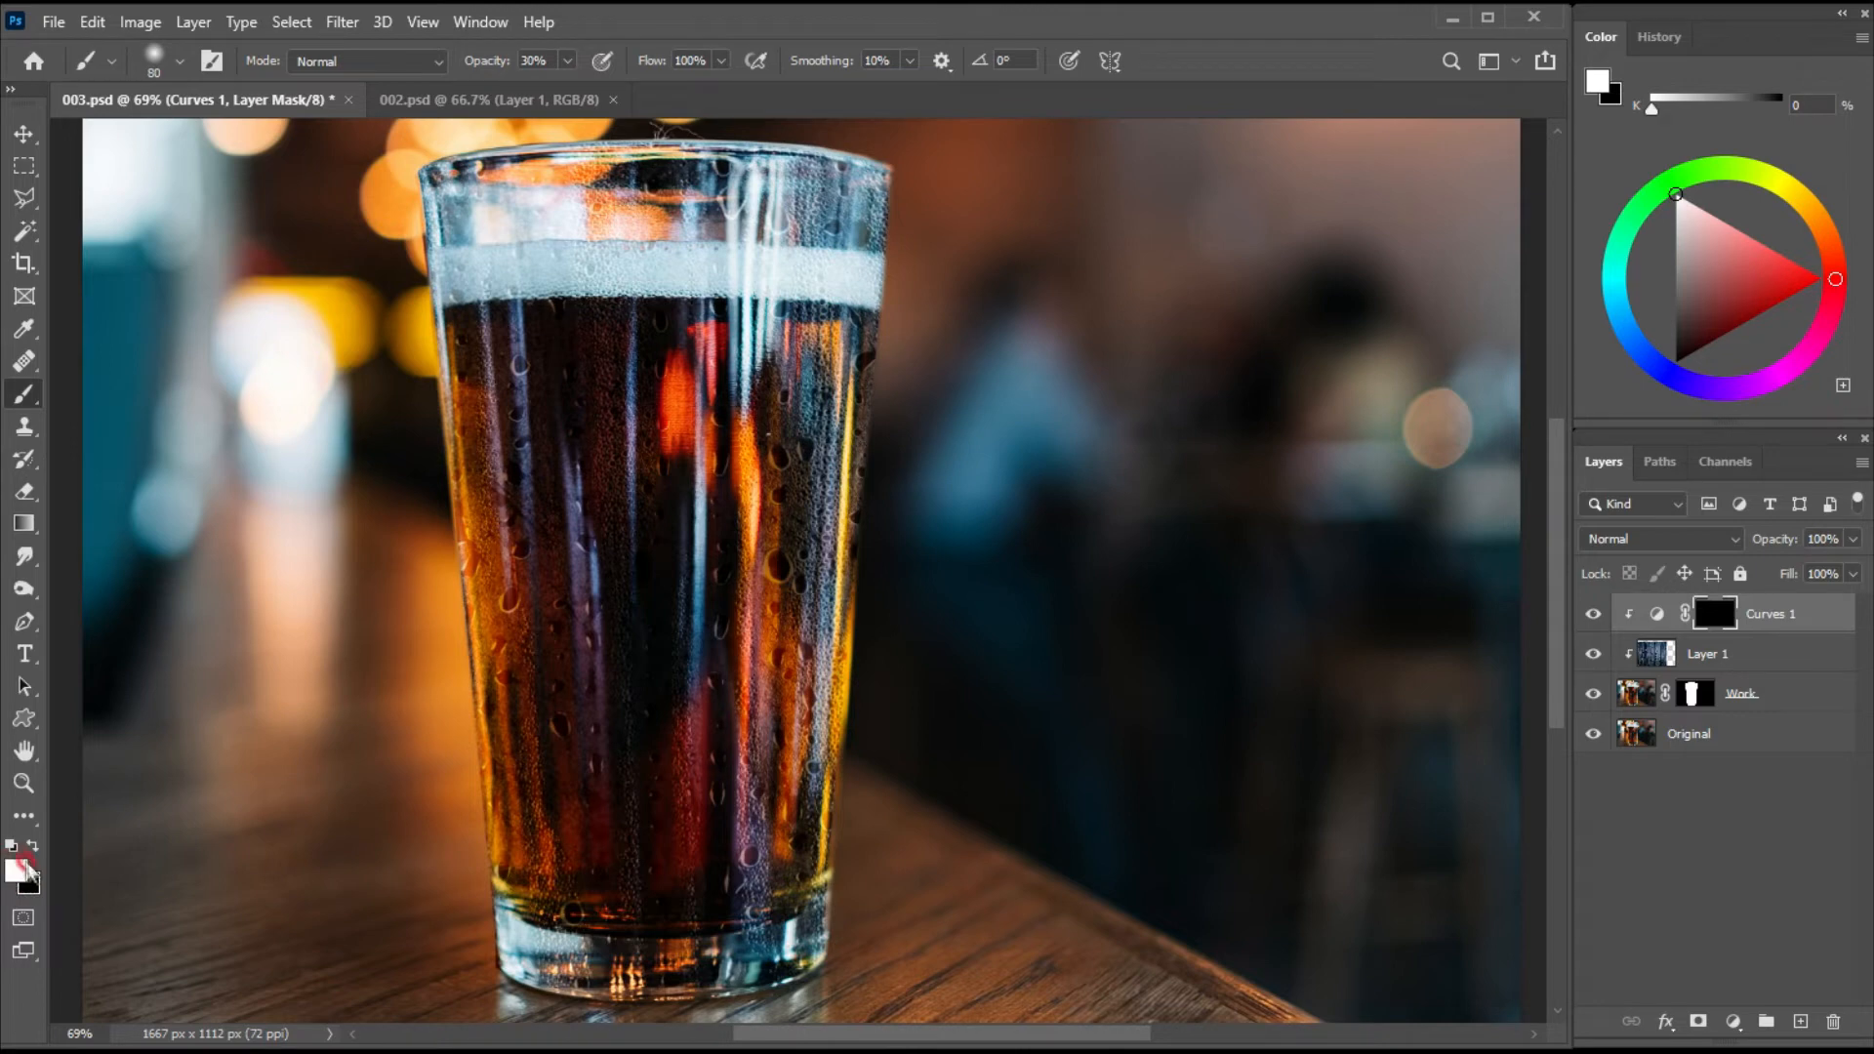
pyautogui.moveTo(894, 199)
pyautogui.mouseDown()
pyautogui.moveTo(868, 640)
pyautogui.moveTo(859, 605)
pyautogui.mouseUp()
pyautogui.press(']')
pyautogui.press(']')
pyautogui.press(']')
pyautogui.moveTo(912, 211)
pyautogui.mouseDown()
pyautogui.moveTo(897, 801)
pyautogui.moveTo(865, 596)
pyautogui.moveTo(868, 737)
pyautogui.mouseUp()
pyautogui.moveTo(410, 200)
pyautogui.mouseDown()
pyautogui.moveTo(486, 922)
pyautogui.moveTo(394, 284)
pyautogui.moveTo(426, 386)
pyautogui.moveTo(471, 942)
pyautogui.mouseUp()
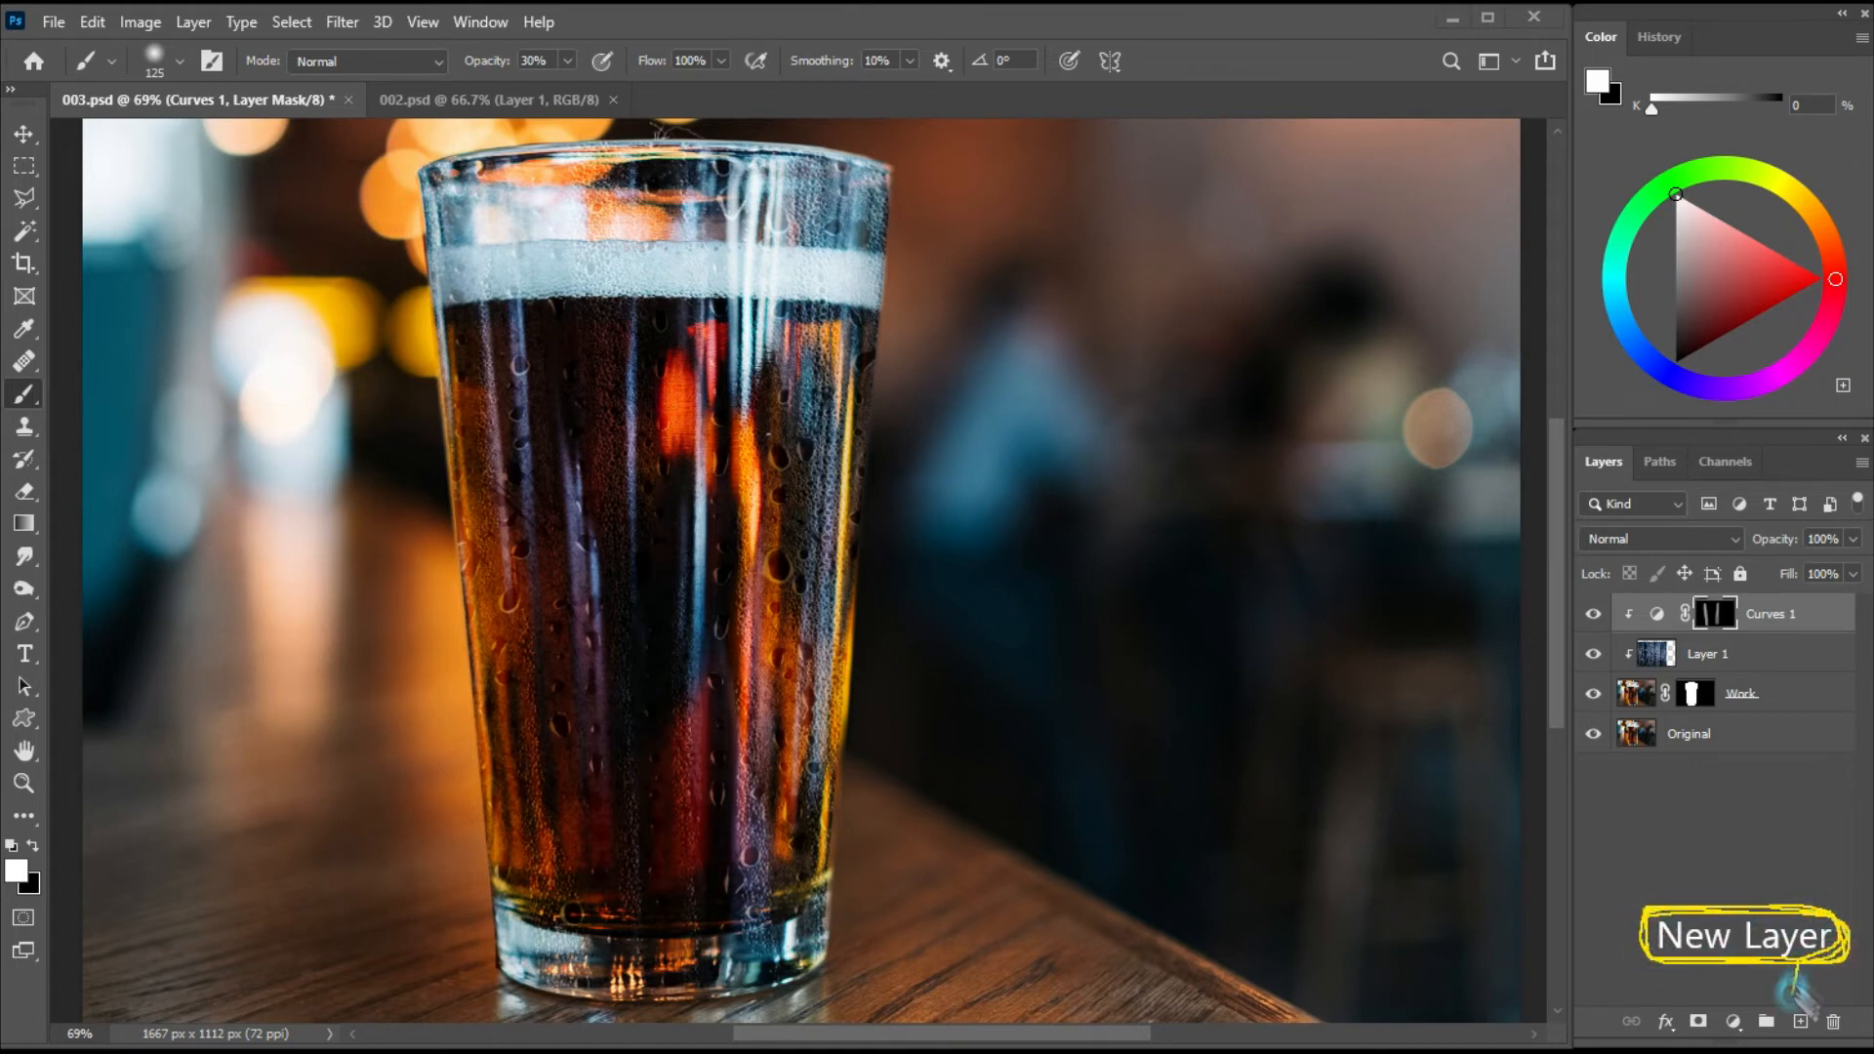
# - Add a new empty layer above the Curves adjustment and set its blend mode to Soft Light
pyautogui.click(1801, 1021)
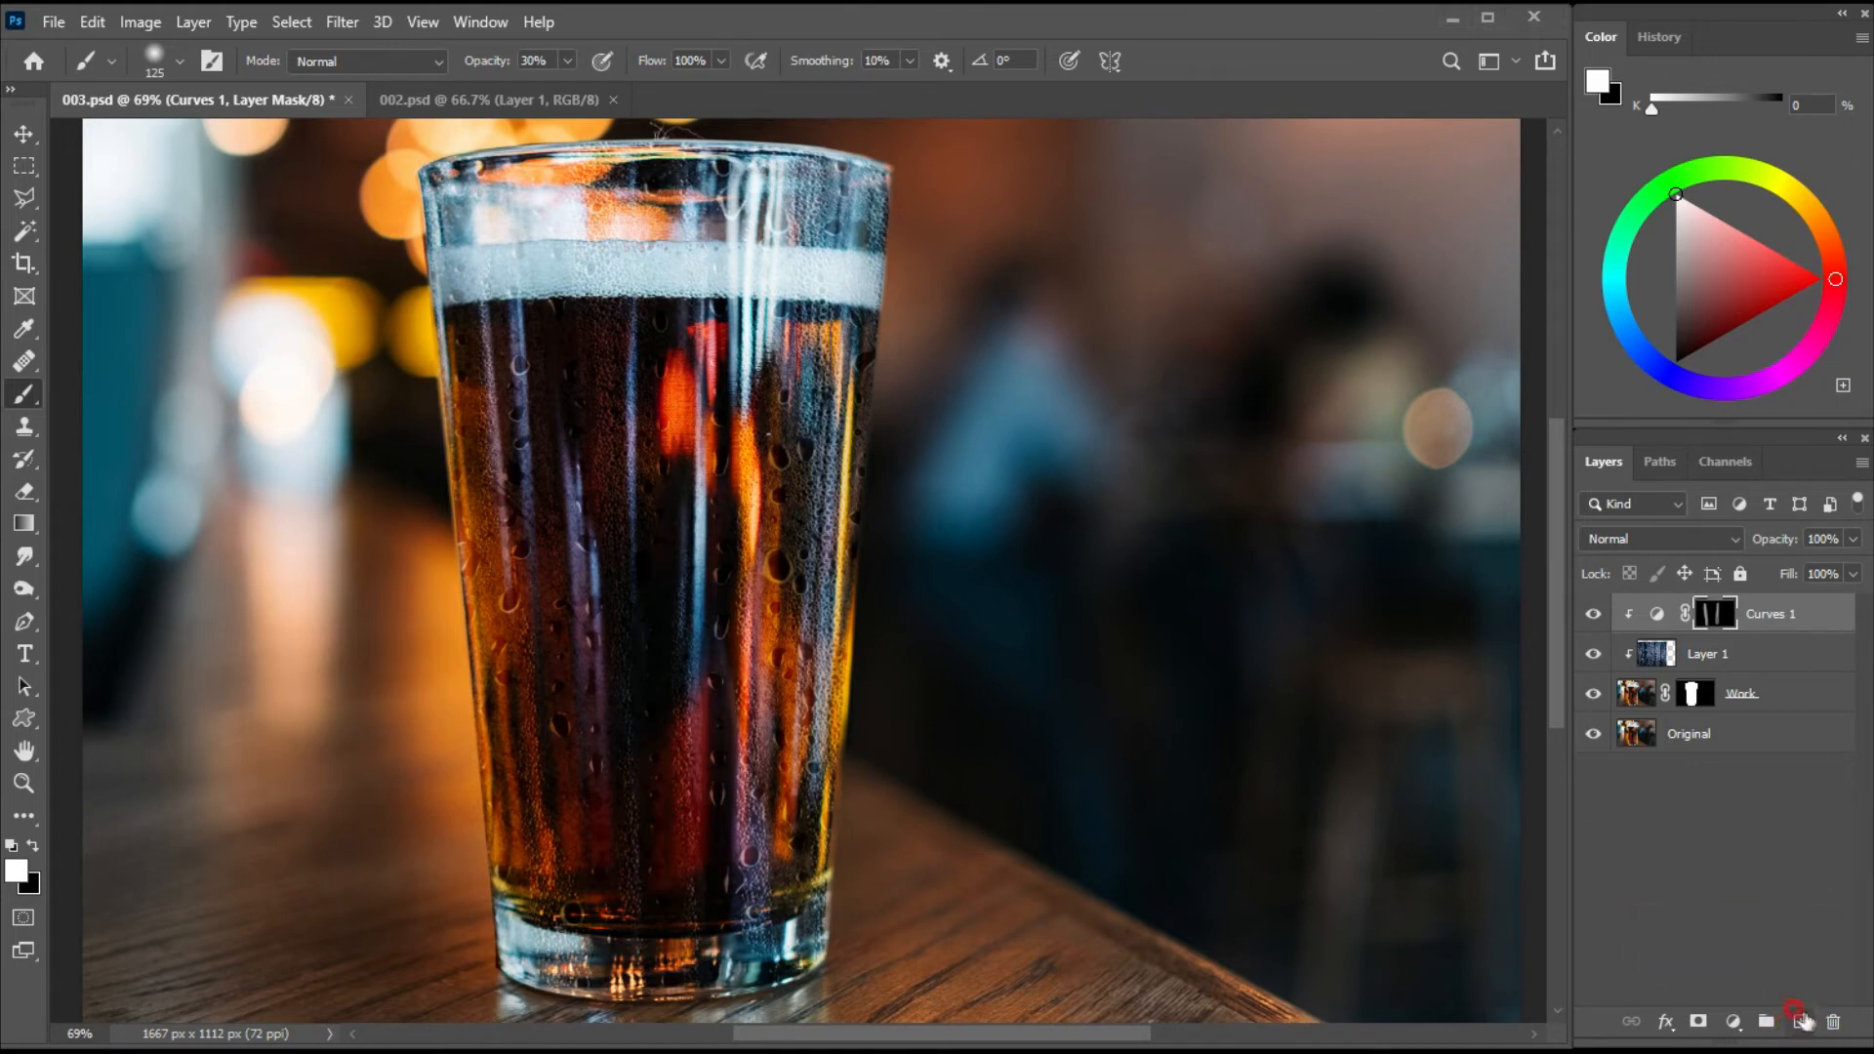
pyautogui.press('d')
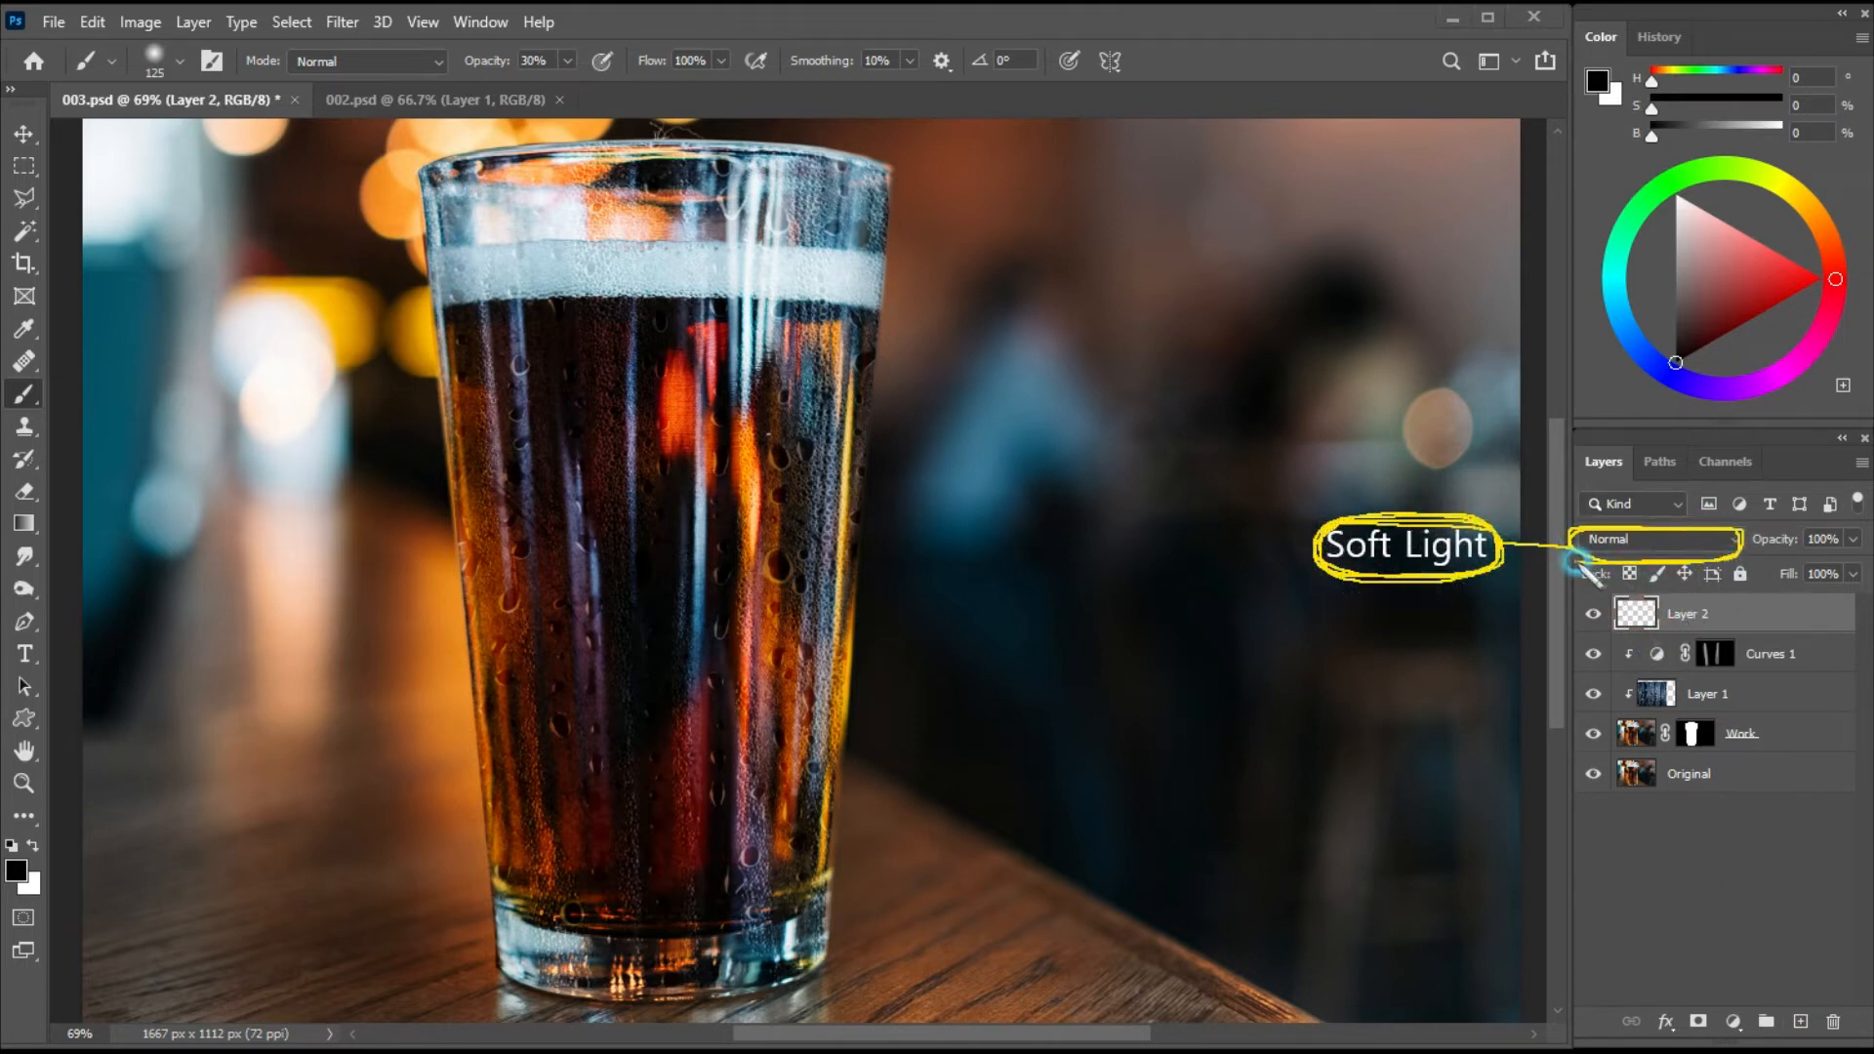
pyautogui.click(1689, 540)
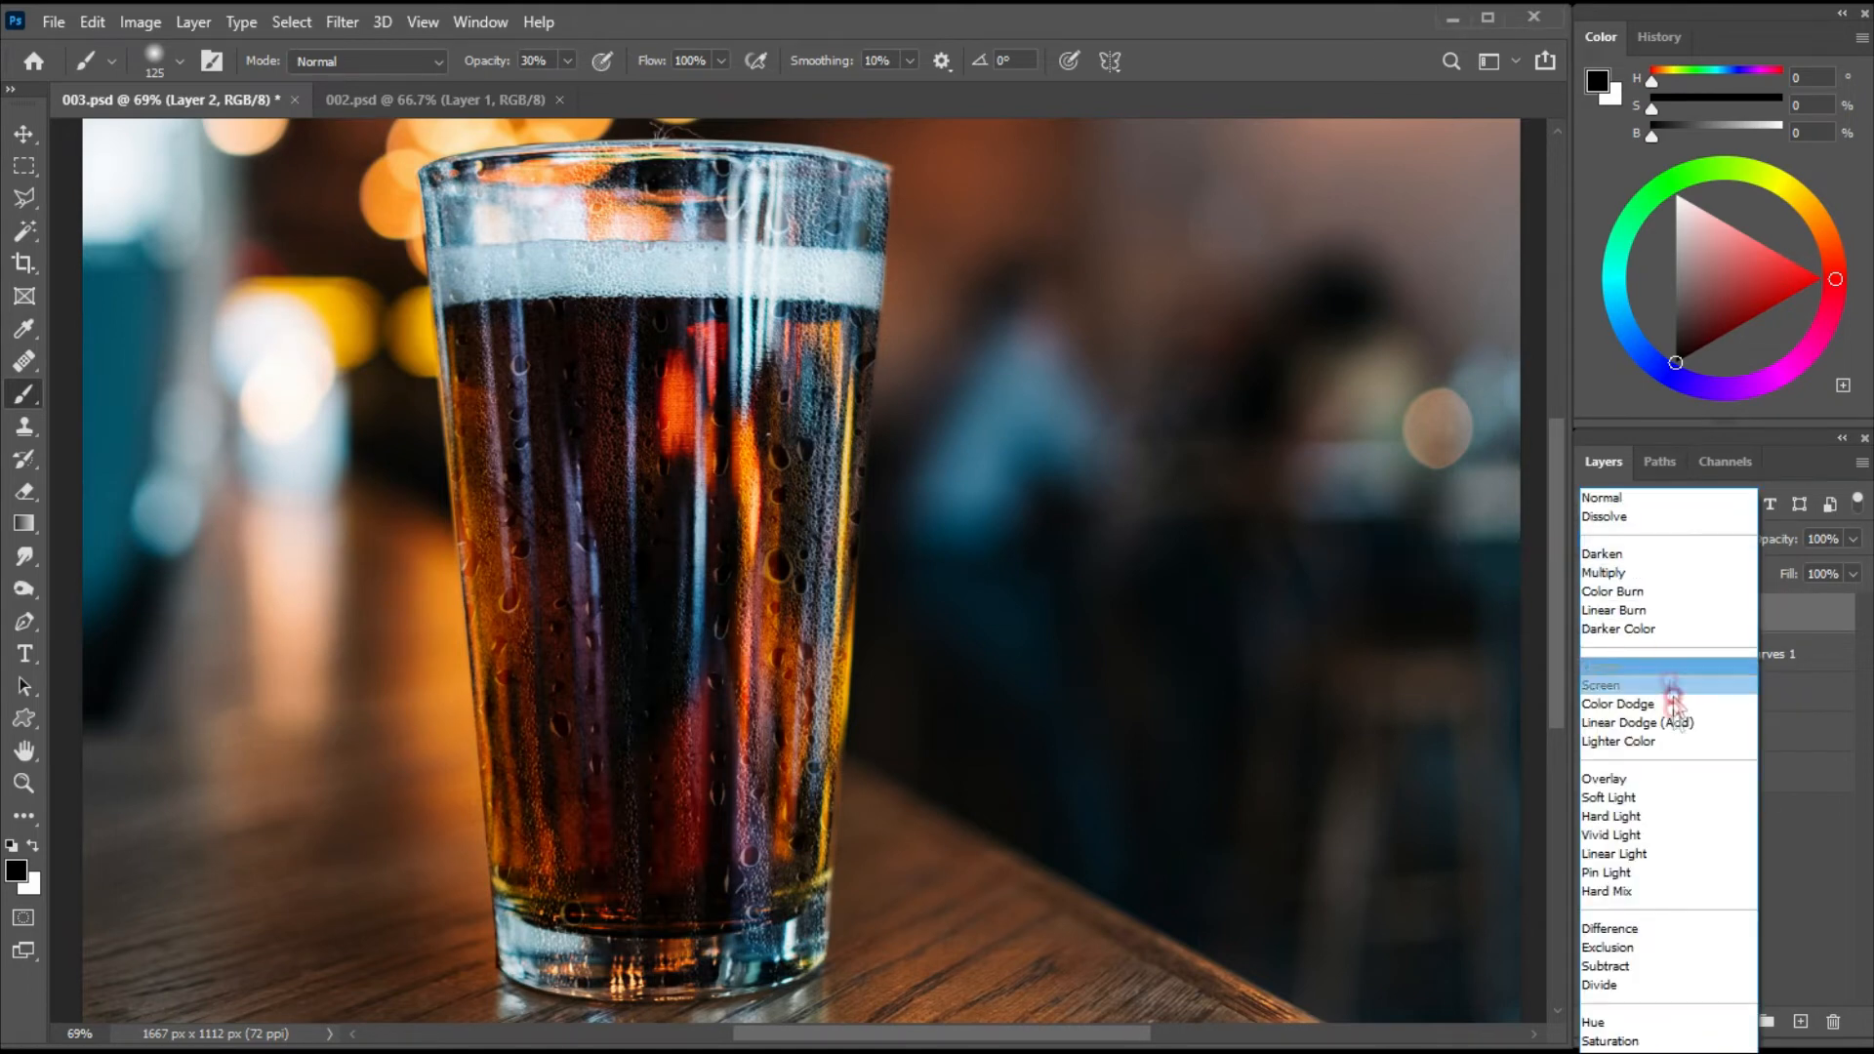
pyautogui.click(1636, 799)
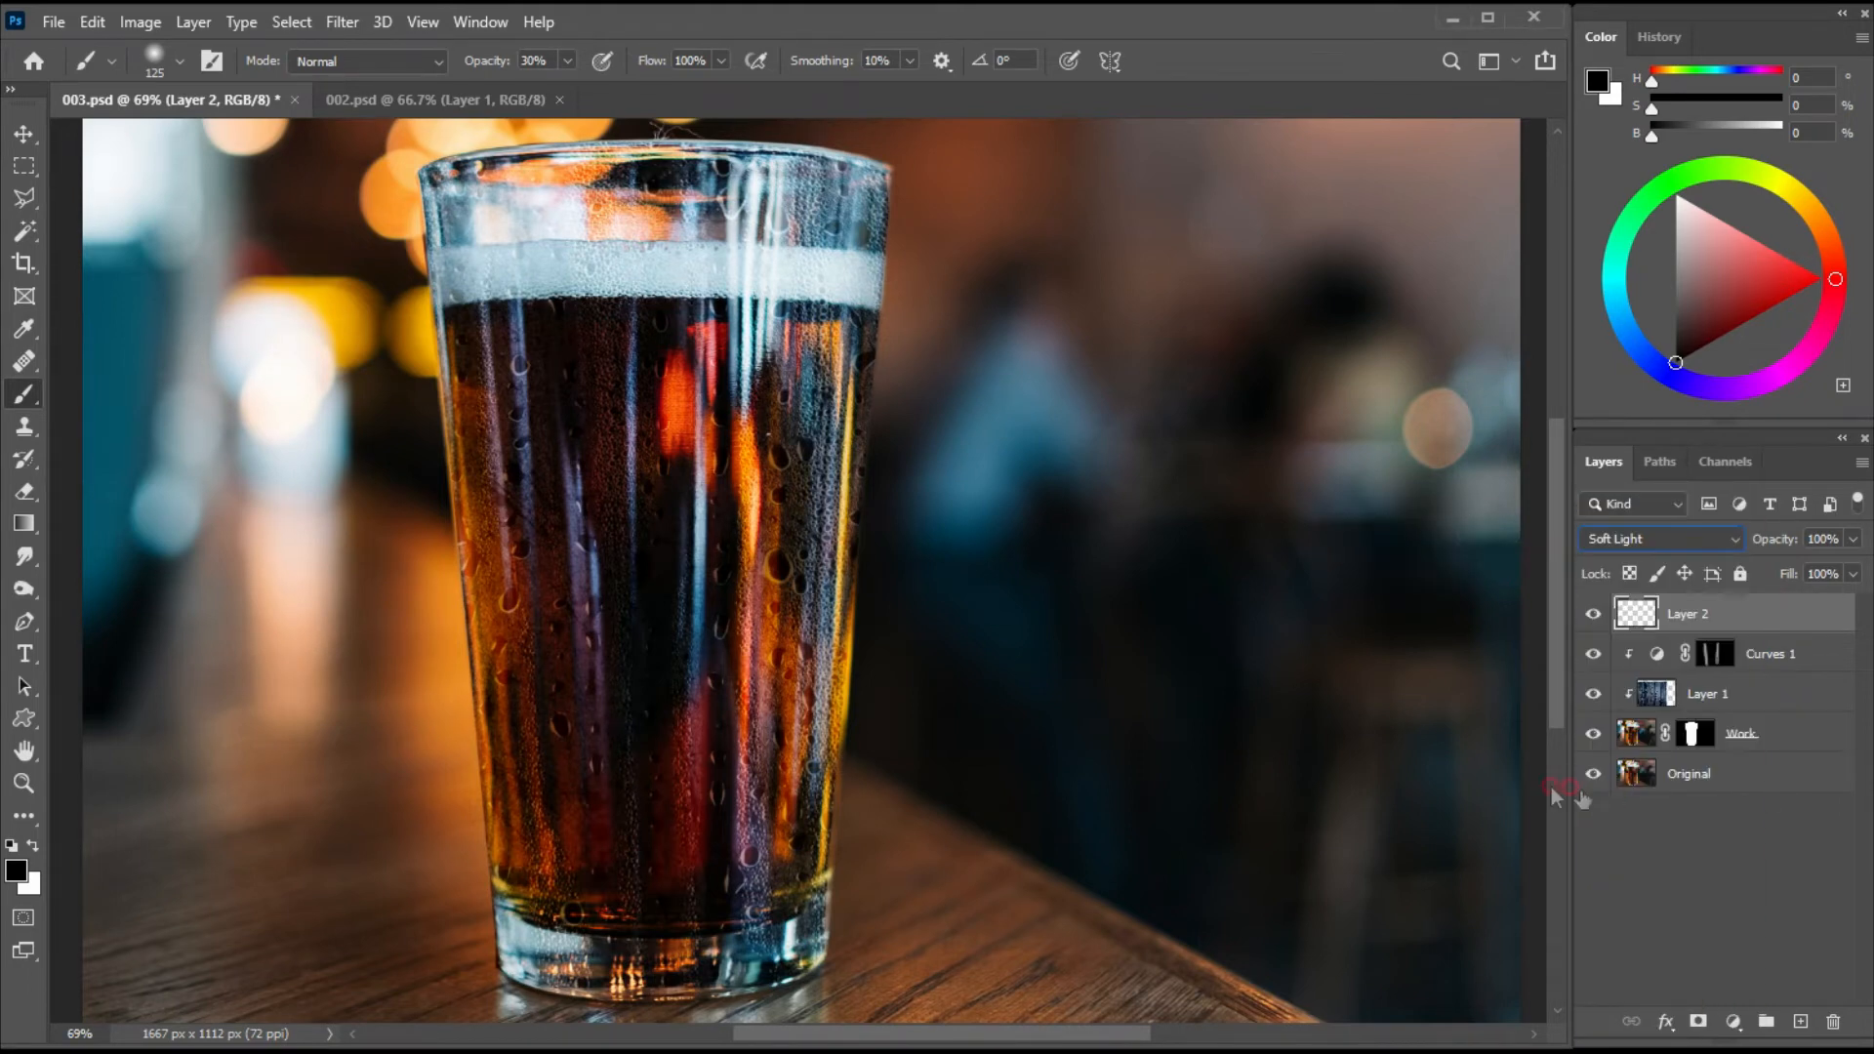
# - Paint soft white vertical strokes over the glass's highlights on the new Soft Light layer at 30% opacity
pyautogui.press('x')
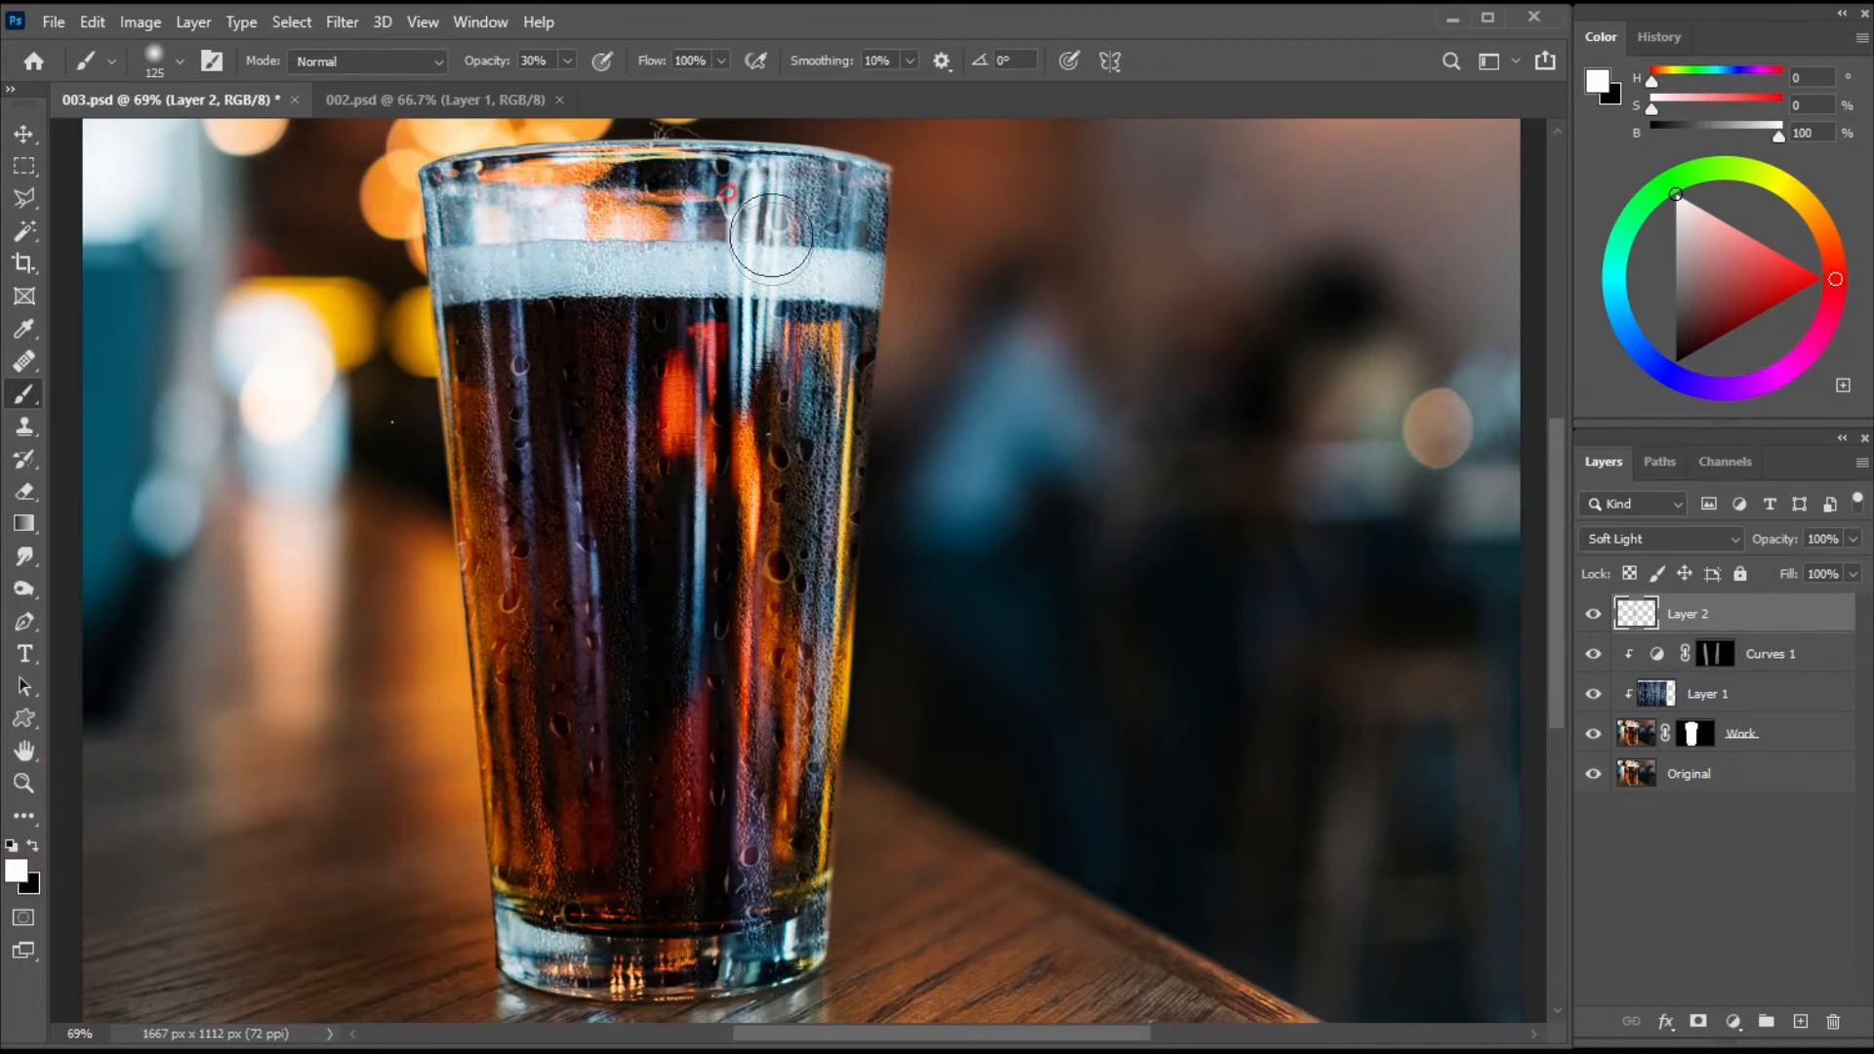
pyautogui.moveTo(769, 489); pyautogui.dragTo(724, 833)
pyautogui.moveTo(520, 298); pyautogui.dragTo(569, 828)
pyautogui.moveTo(515, 341); pyautogui.dragTo(537, 557)
pyautogui.moveTo(531, 256); pyautogui.dragTo(521, 756)
pyautogui.moveTo(653, 276); pyautogui.dragTo(696, 740)
pyautogui.moveTo(712, 280)
pyautogui.mouseDown()
pyautogui.moveTo(734, 320)
pyautogui.moveTo(696, 740)
pyautogui.mouseUp()
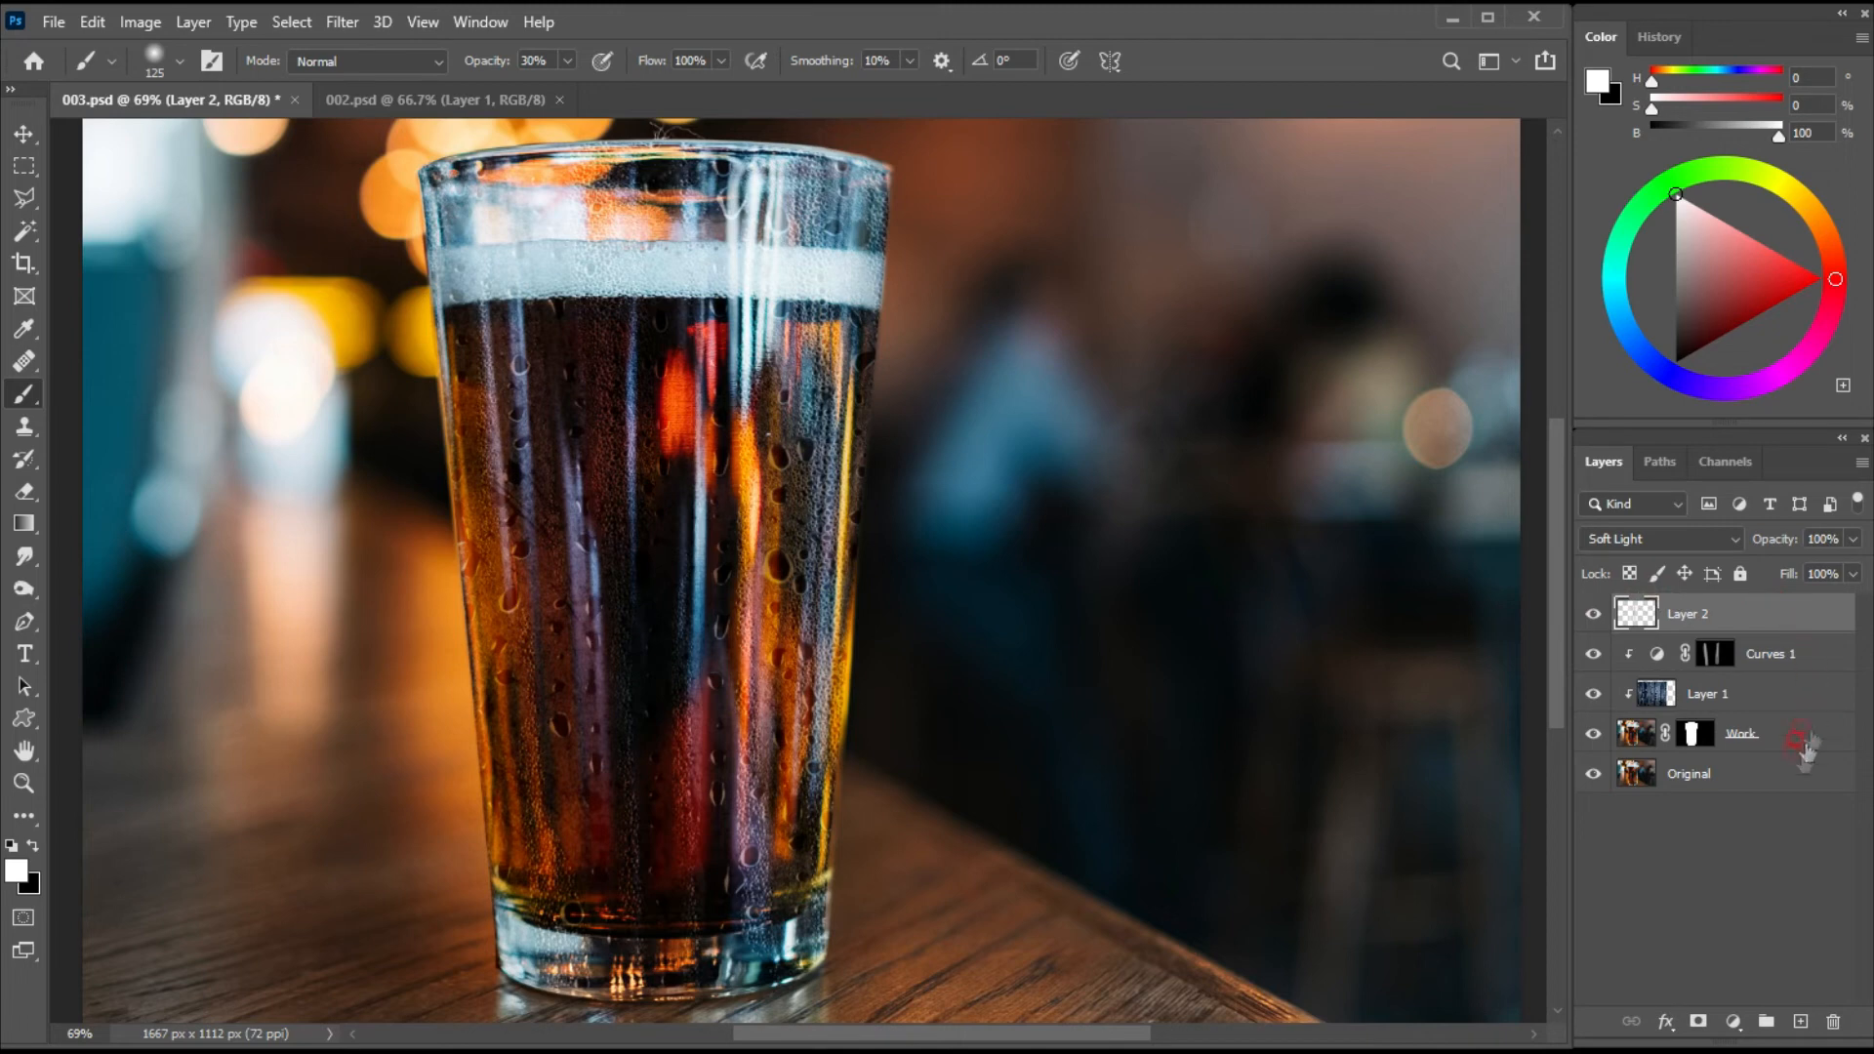
# - Stamp all visible layers into a new top layer and open it in the Camera Raw Filter
pyautogui.hotkey('ctrl', 'shift', 'alt', 'e')
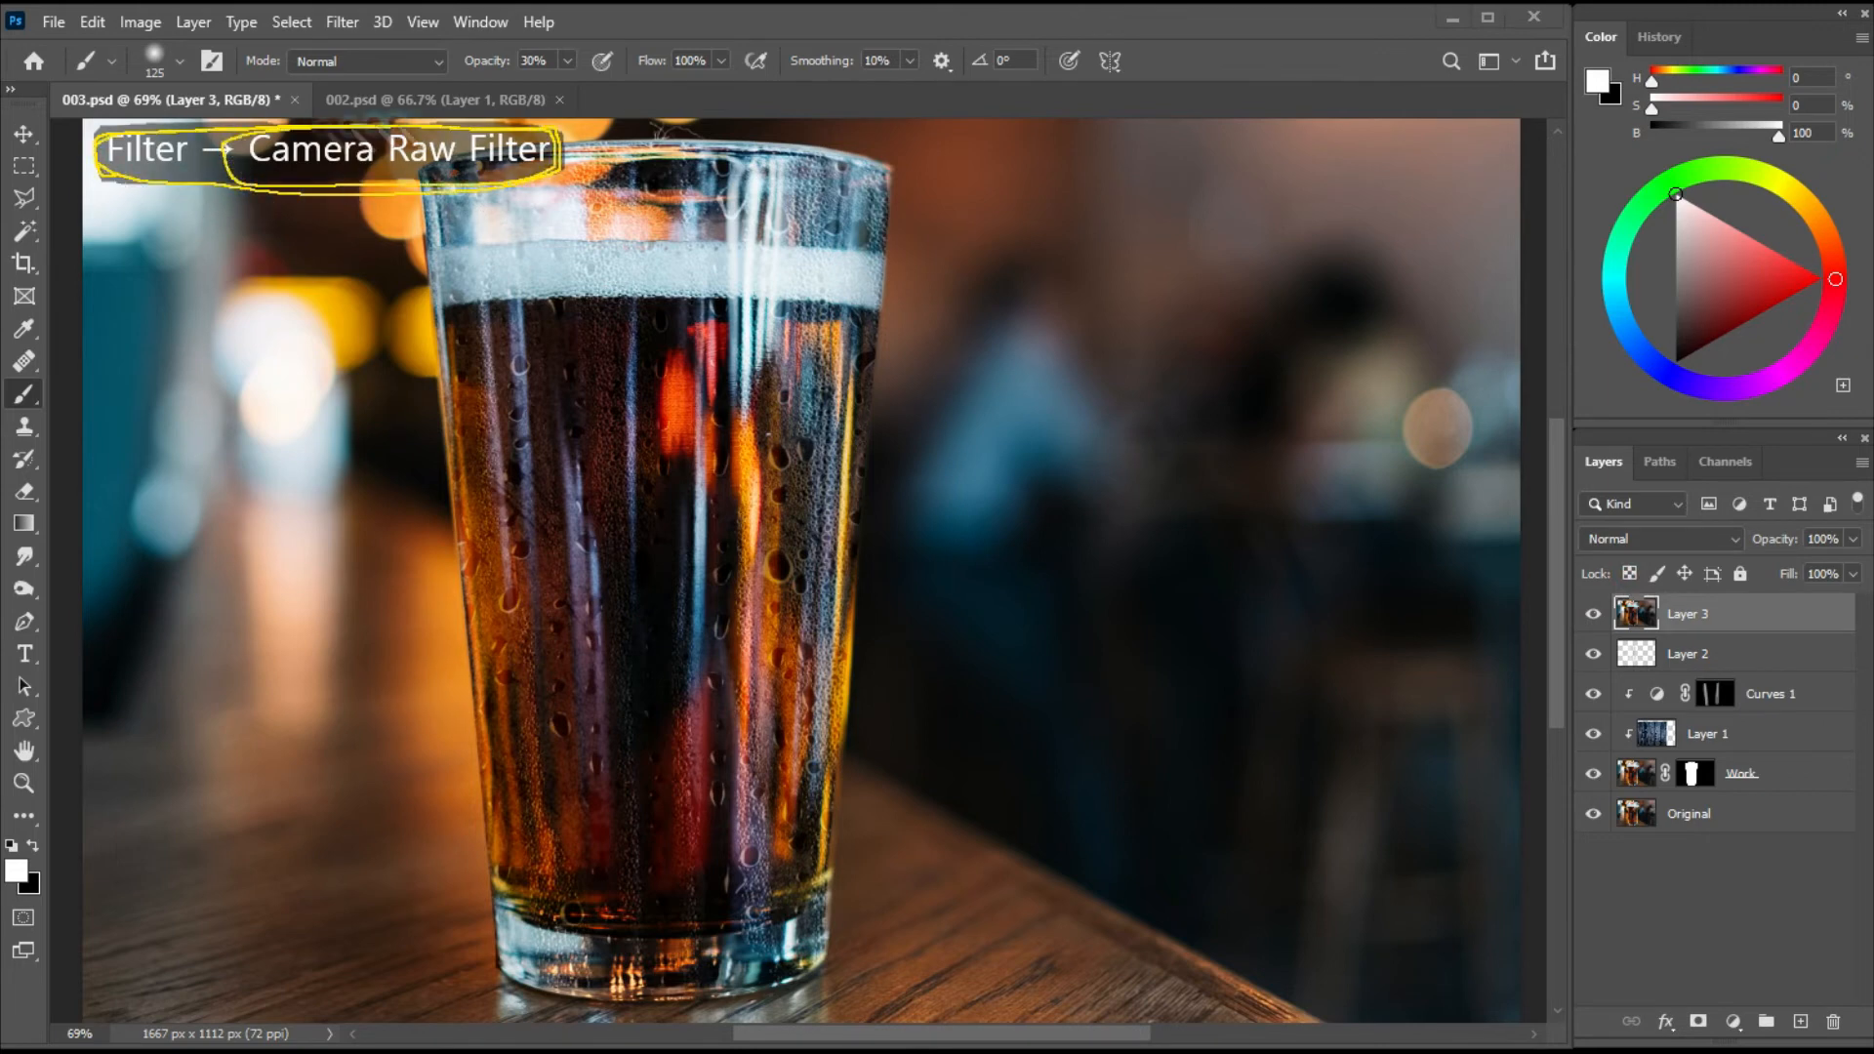
pyautogui.click(343, 21)
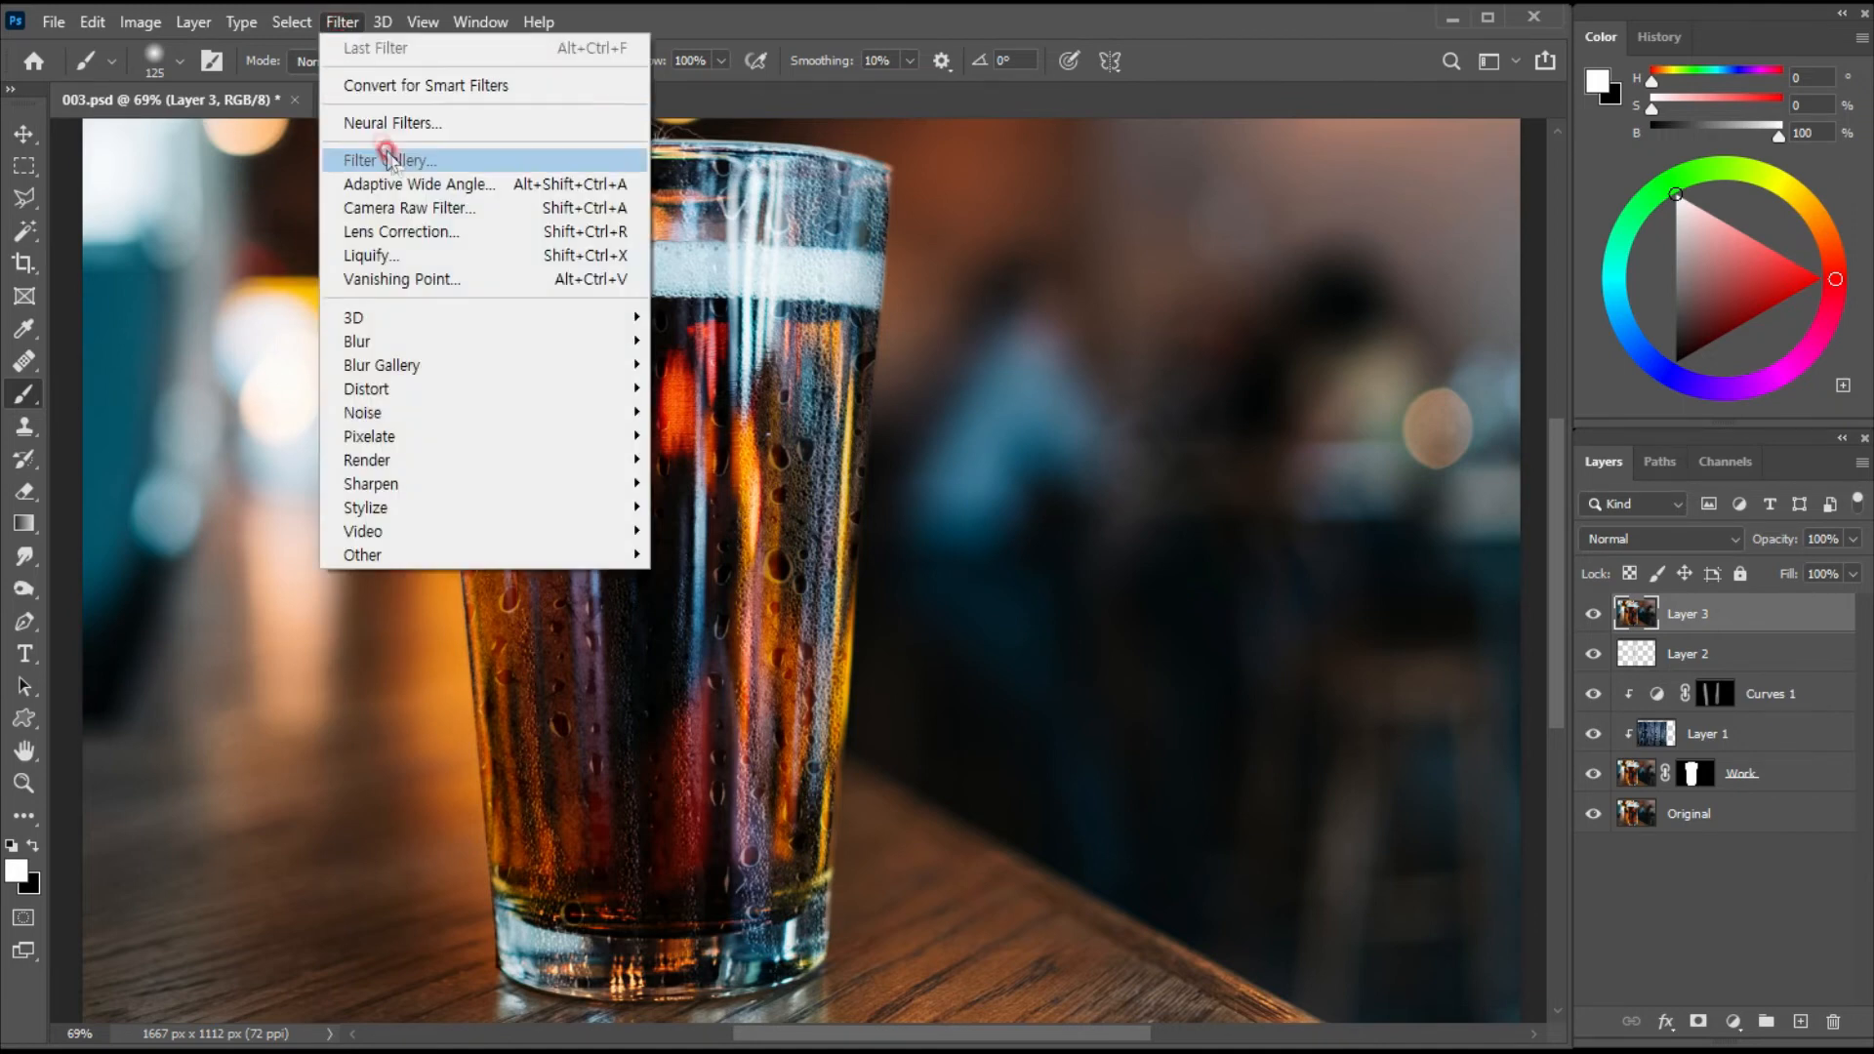
pyautogui.click(416, 208)
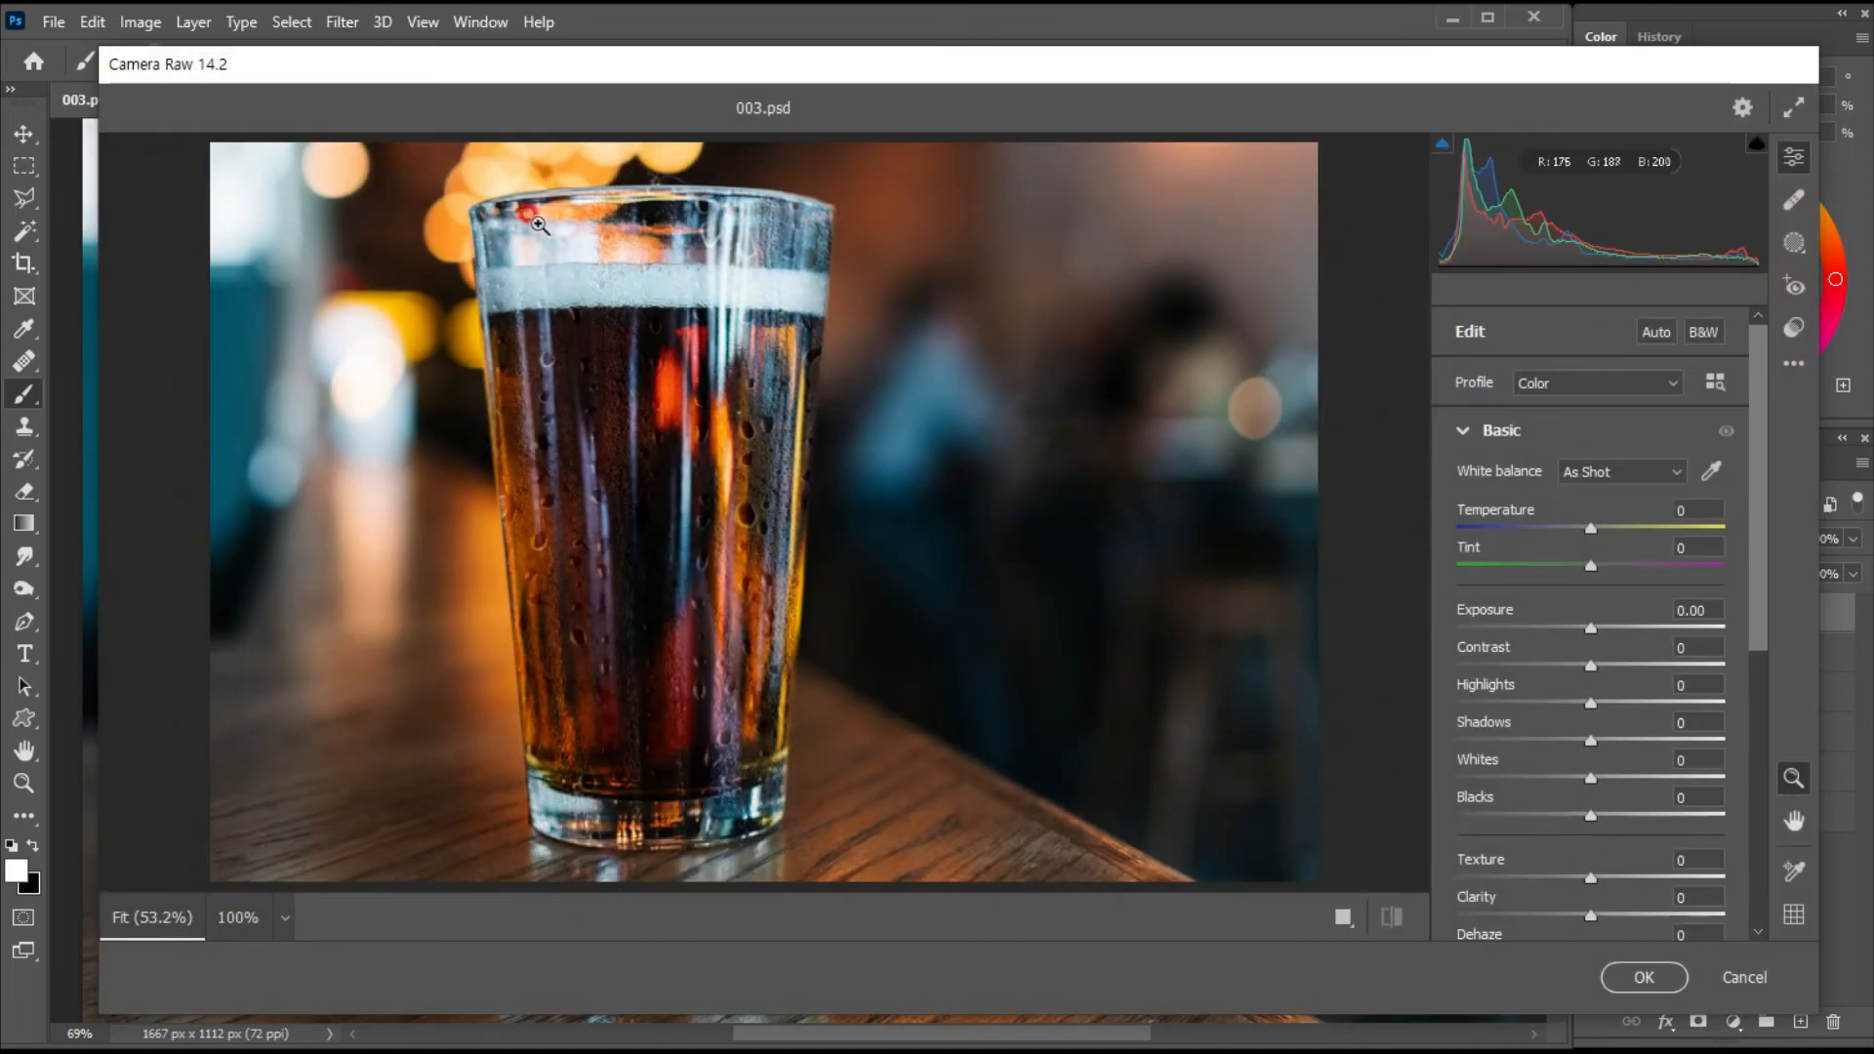
# - Apply Camera Raw with Temperature +33, Tint -18, Exposure +0.05, Contrast +33, Highlights -10 and Blacks +15
pyautogui.click(1593, 532)
pyautogui.moveTo(1593, 532)
pyautogui.mouseDown()
pyautogui.moveTo(1635, 527)
pyautogui.moveTo(1571, 572)
pyautogui.moveTo(1591, 635)
pyautogui.moveTo(1597, 621)
pyautogui.moveTo(1635, 664)
pyautogui.moveTo(1573, 703)
pyautogui.mouseUp()
pyautogui.click(1590, 667)
pyautogui.moveTo(1590, 815); pyautogui.dragTo(1615, 815)
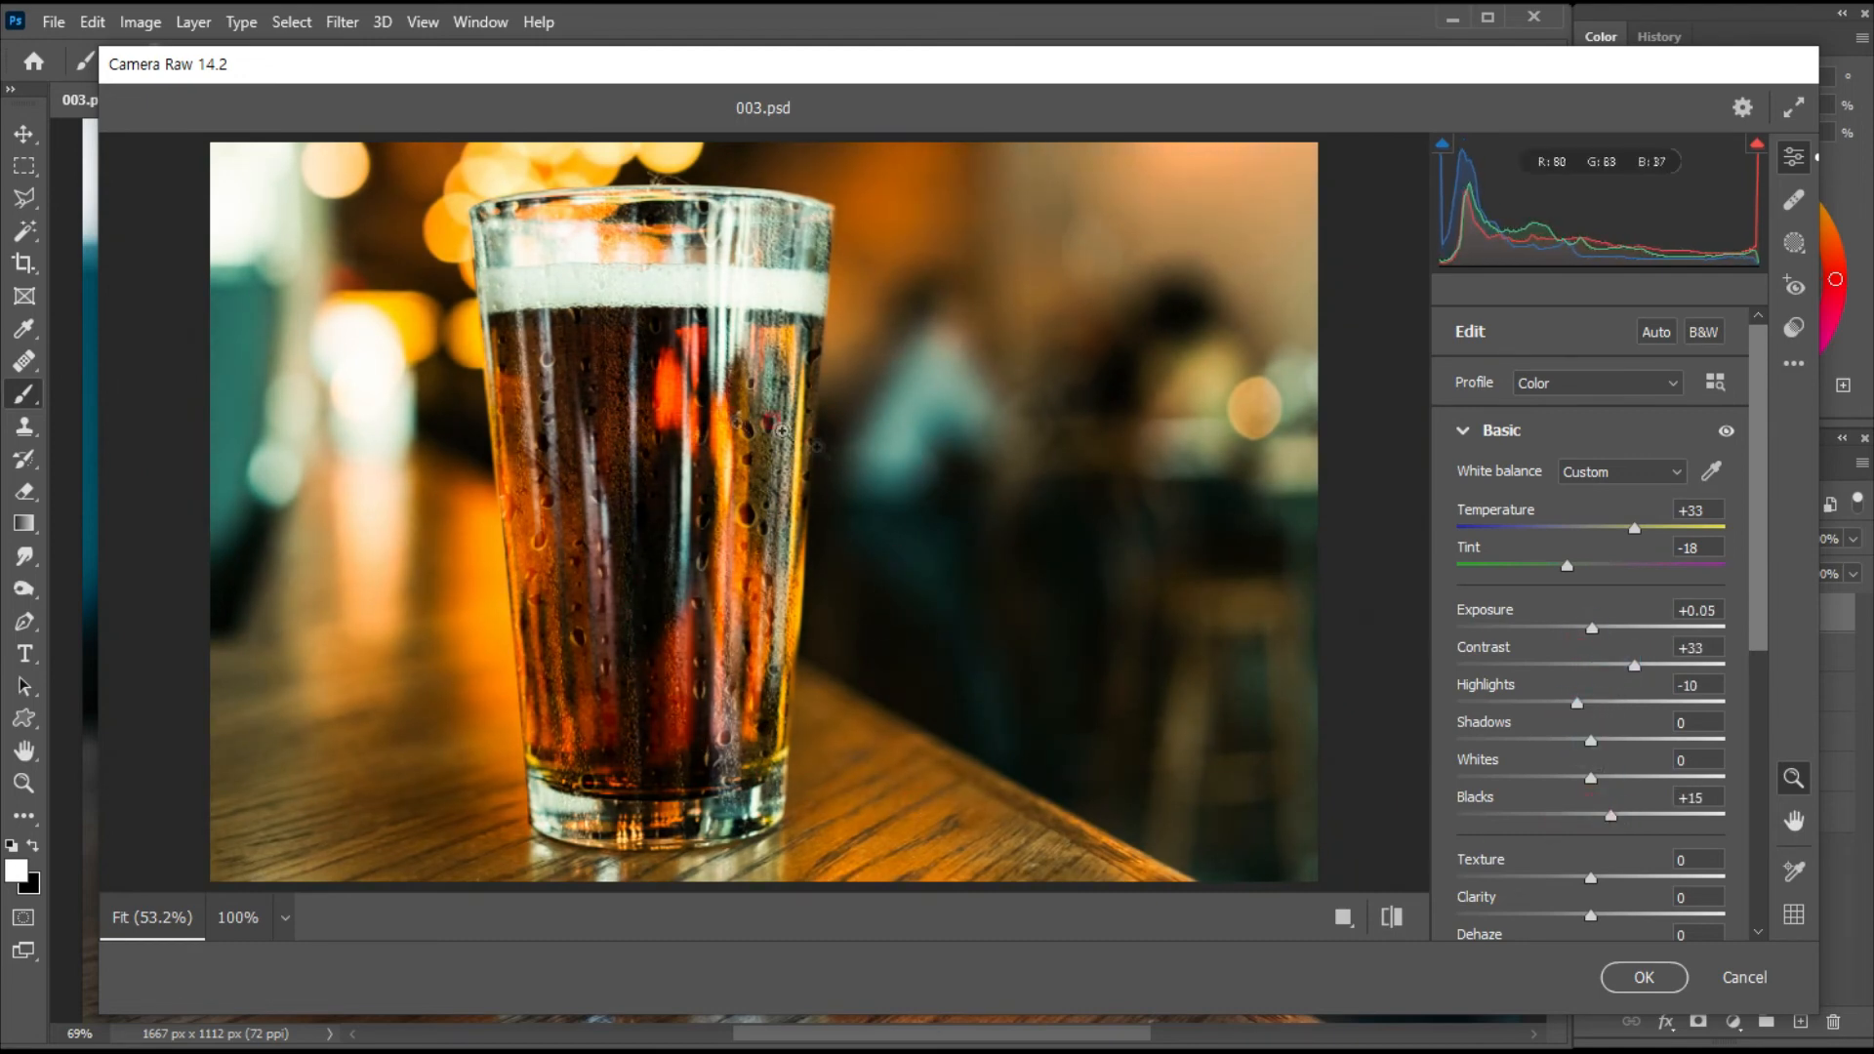
pyautogui.click(1644, 977)
pyautogui.press('v')
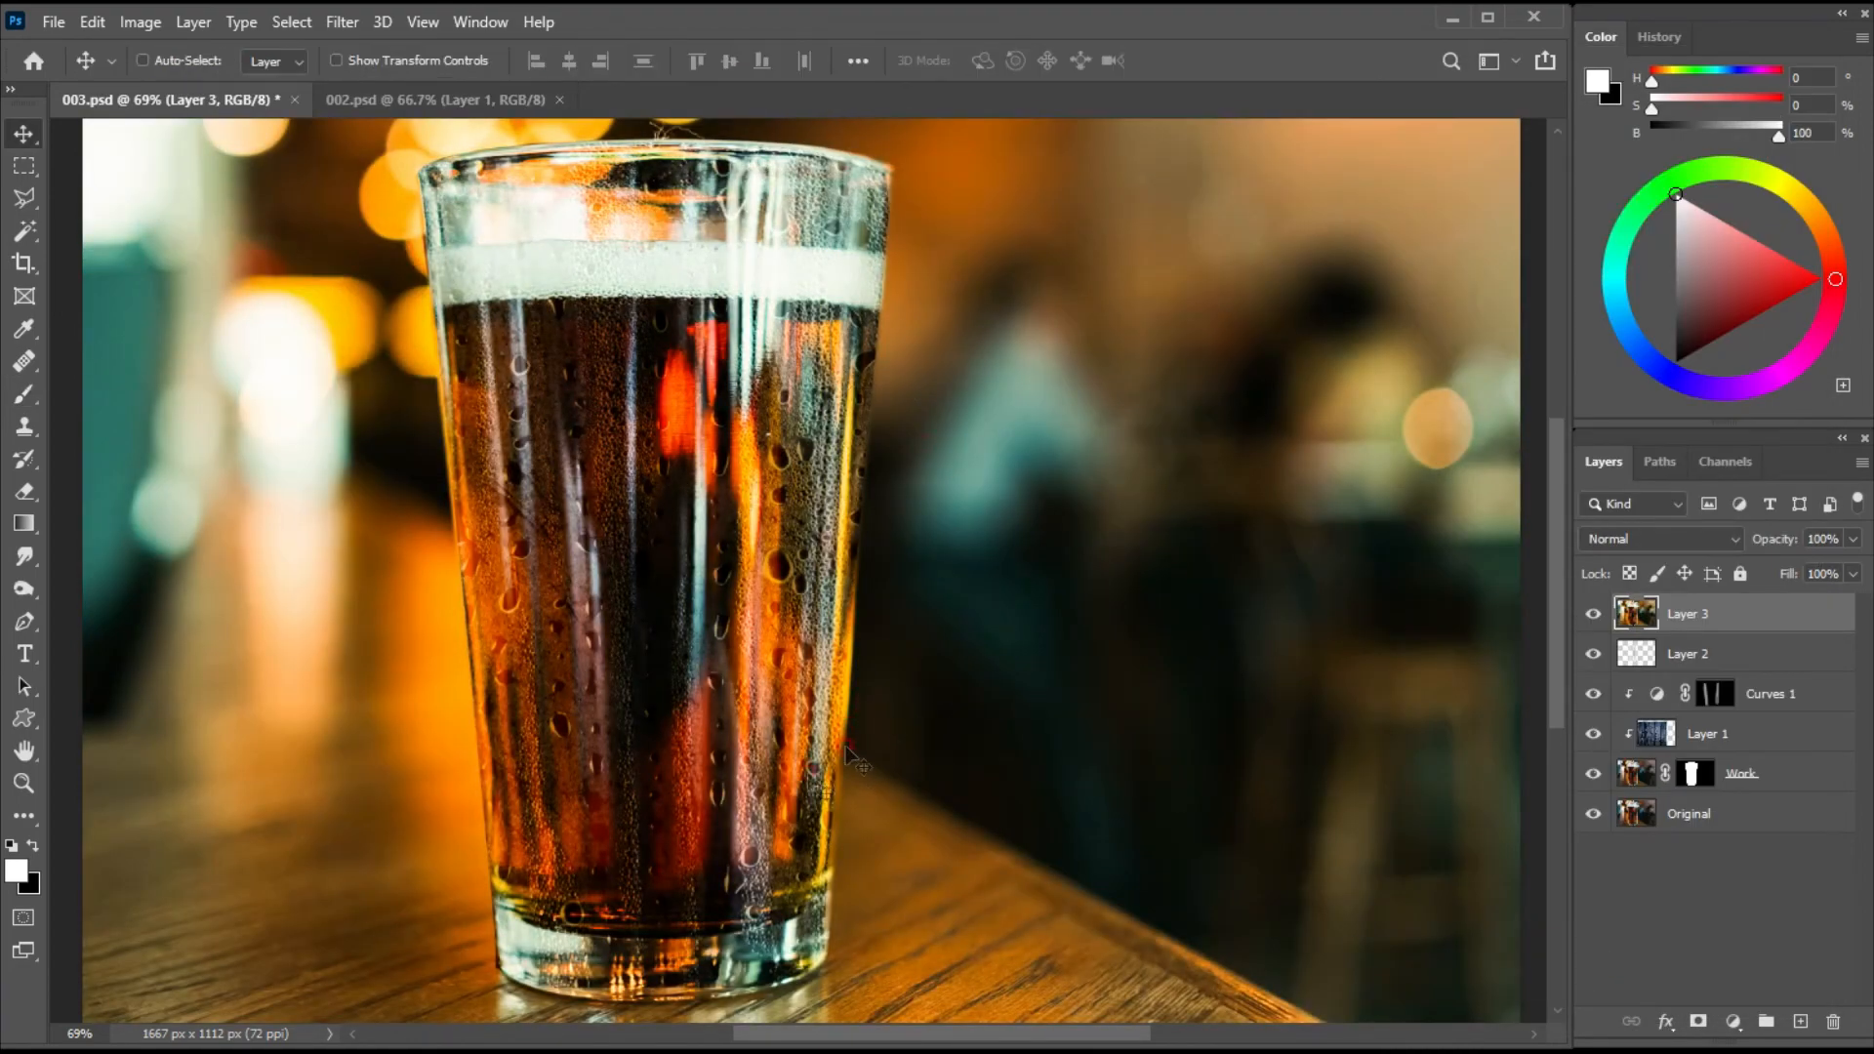